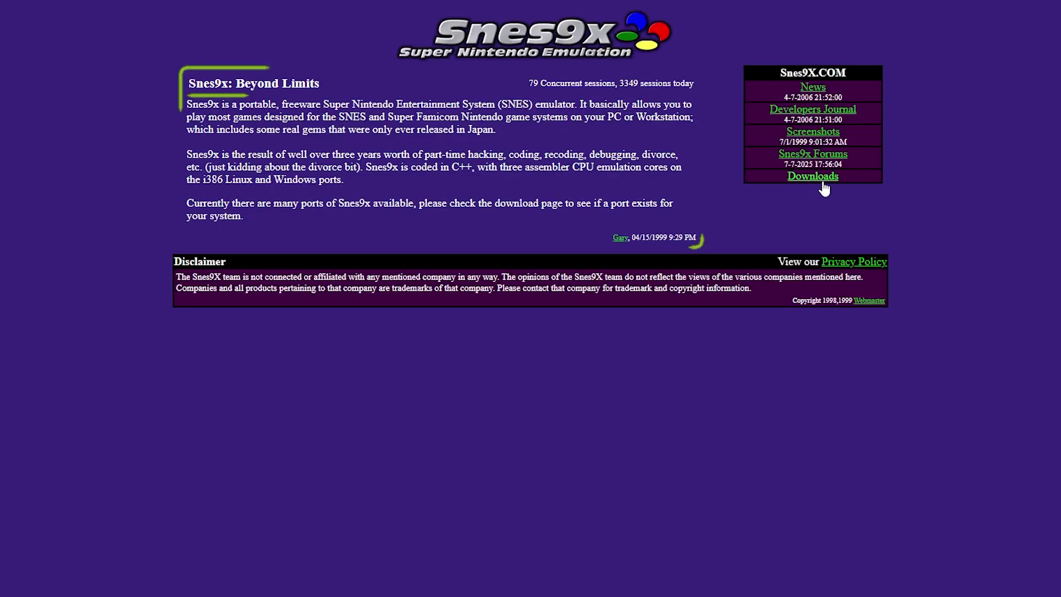
- Open the Snes9x downloads list and go to the Snes9x download section on the emulator-zone.com mirror
left_click(823, 183)
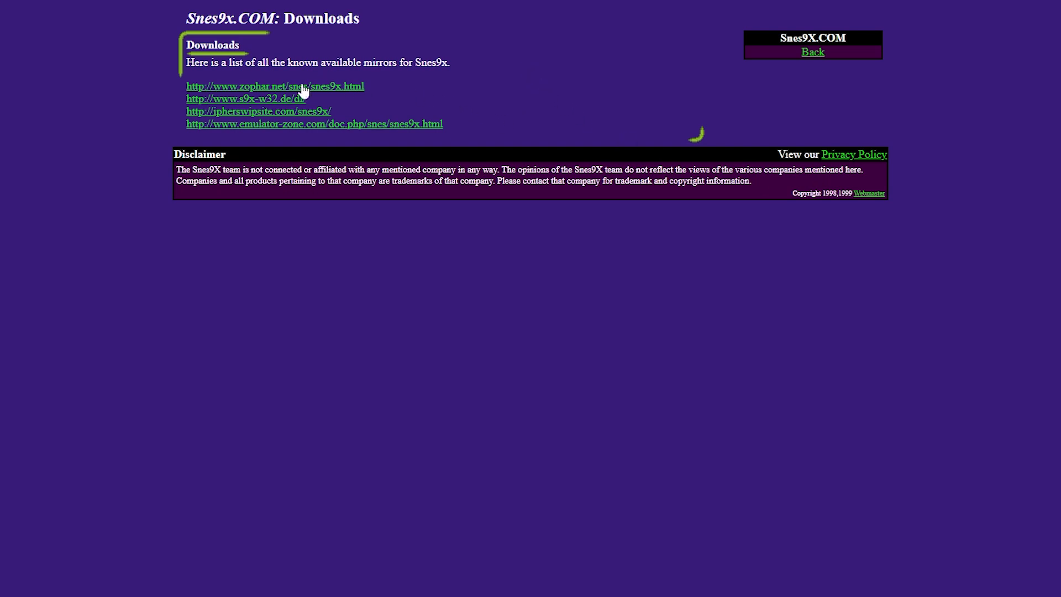
left_click(374, 134)
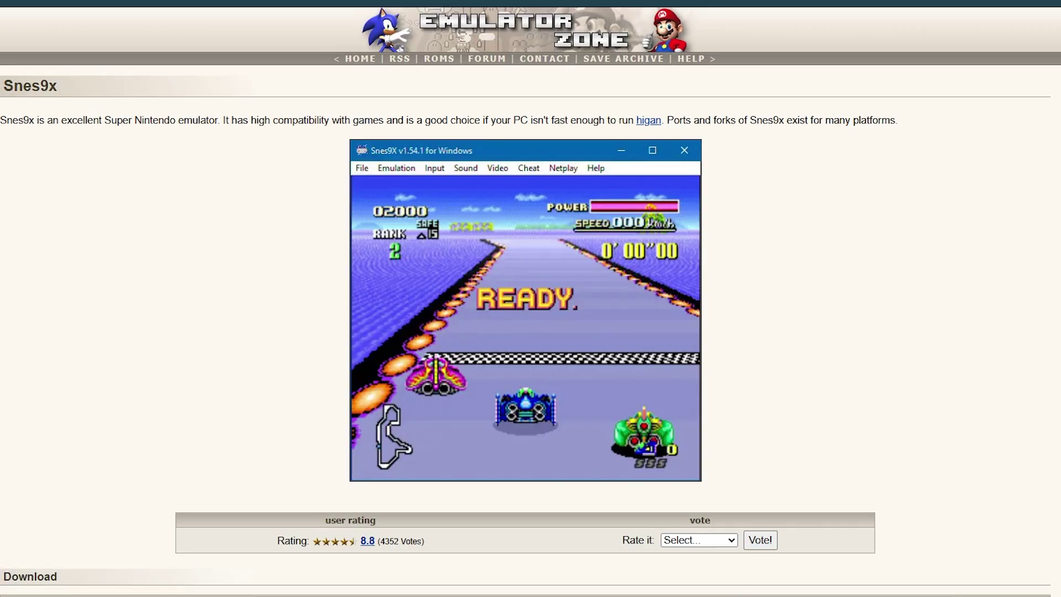
scroll(174, 273, "down", 2)
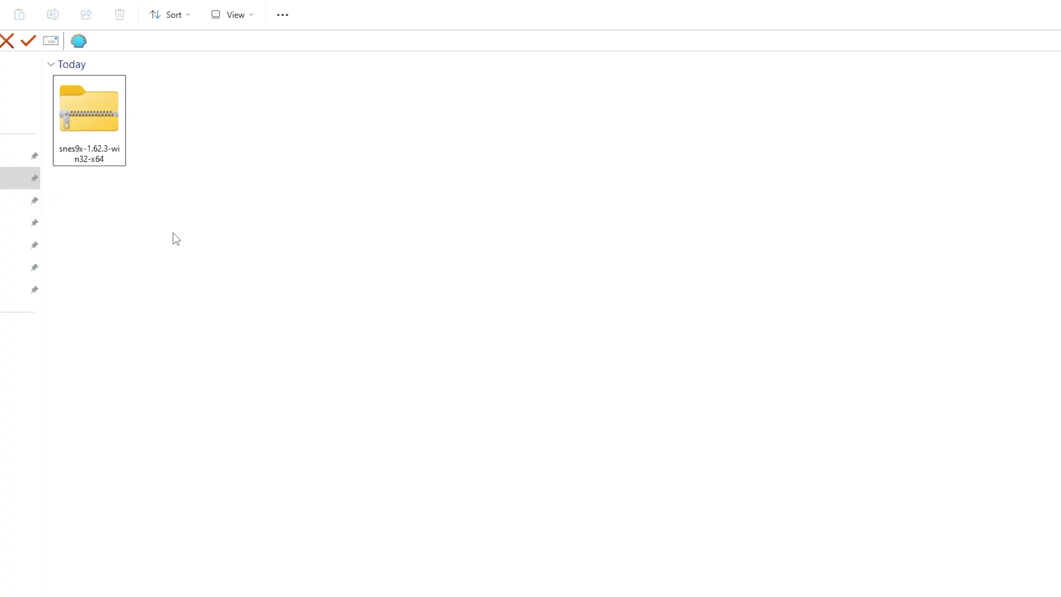
- Extract the snes9x-1.62.3-win32-x64 archive with WinRAR into a folder of the same name and delete the archive
left_click(104, 158)
right_click(96, 137)
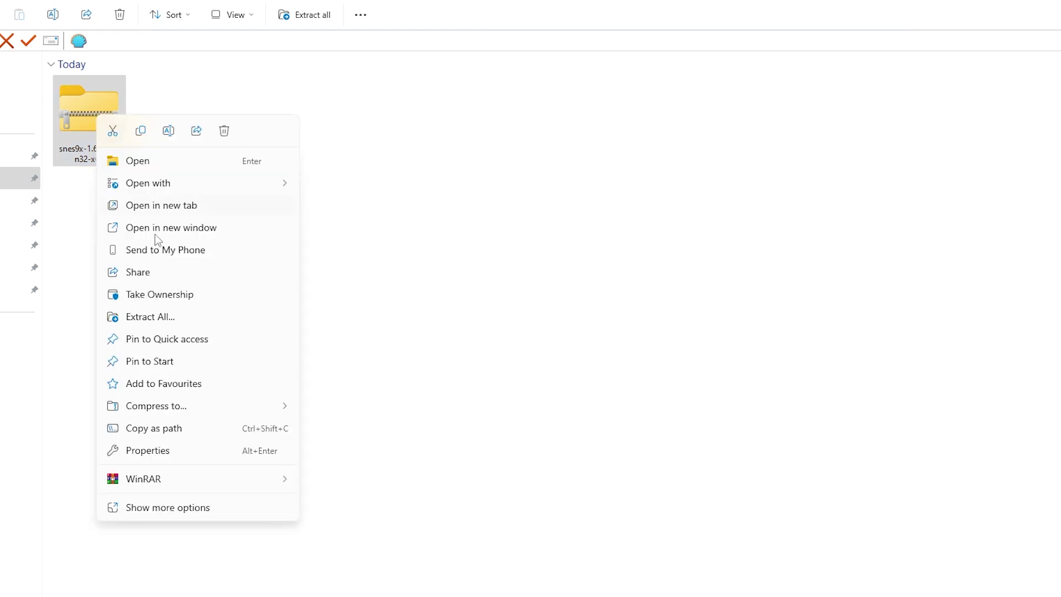
mouse_move(199, 484)
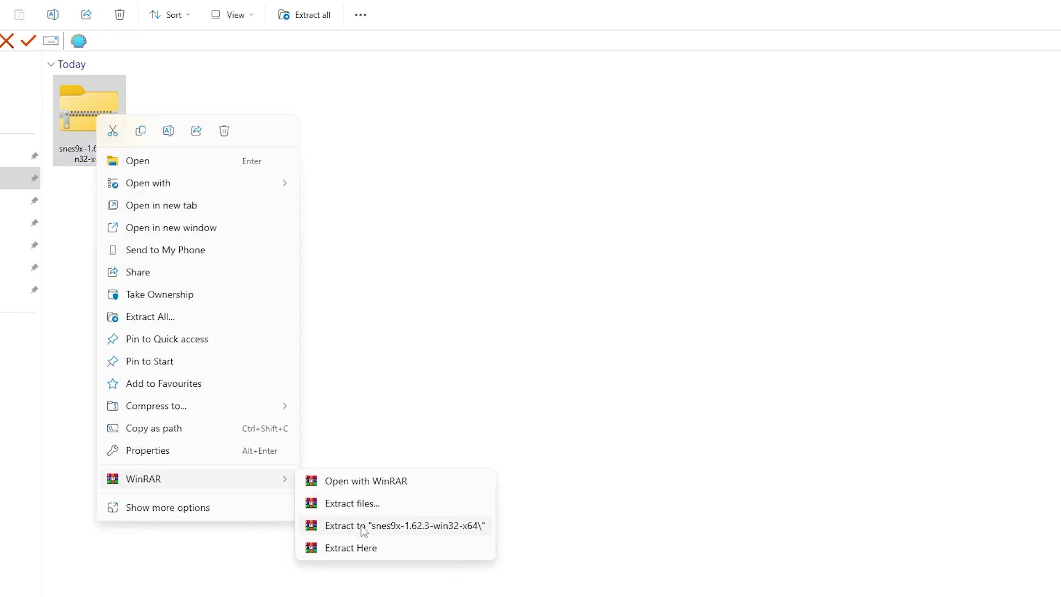
left_click(361, 525)
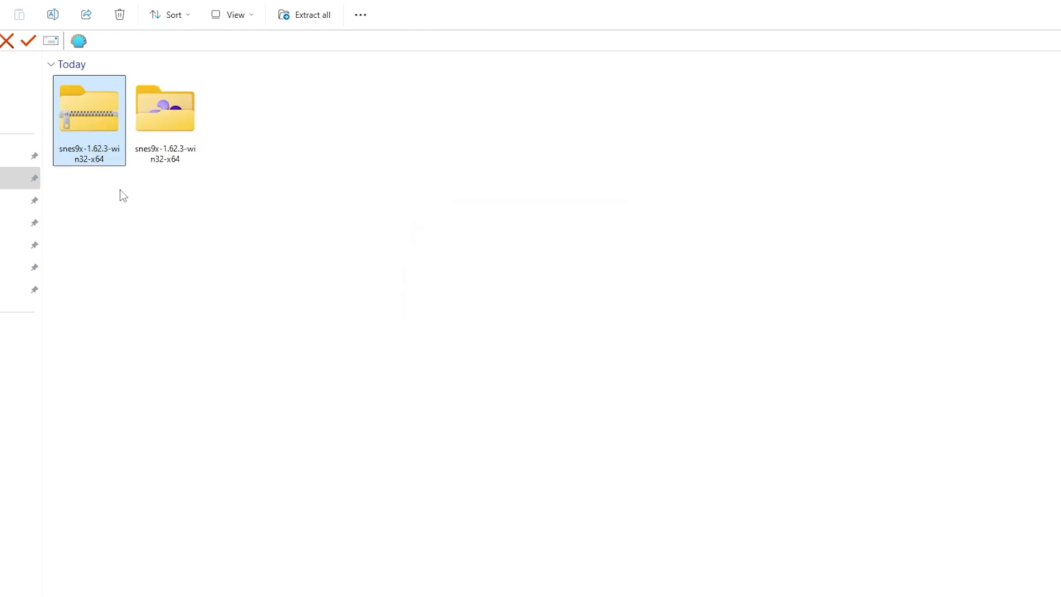
key("Delete")
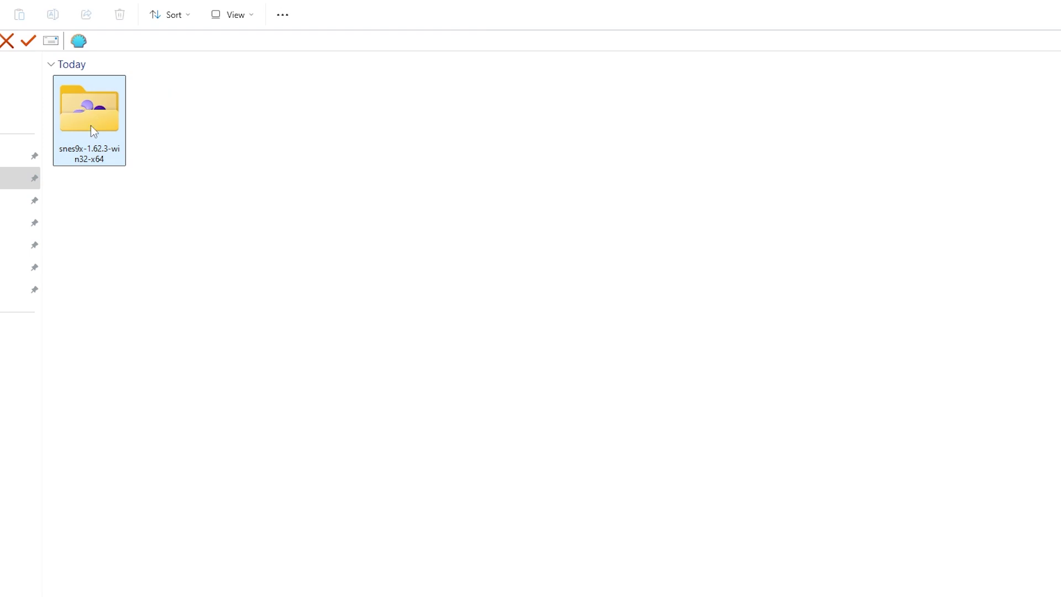
- Open the extracted snes9x-1.62.3-win32-x64 folder and launch the snes9x-x64 application
double_click(90, 125)
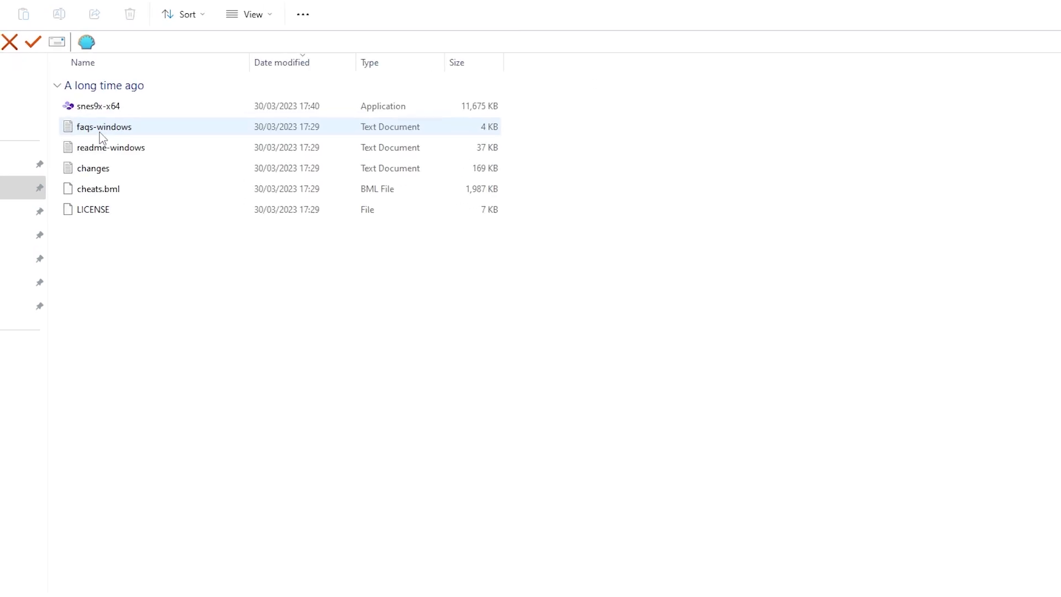
left_click(177, 108)
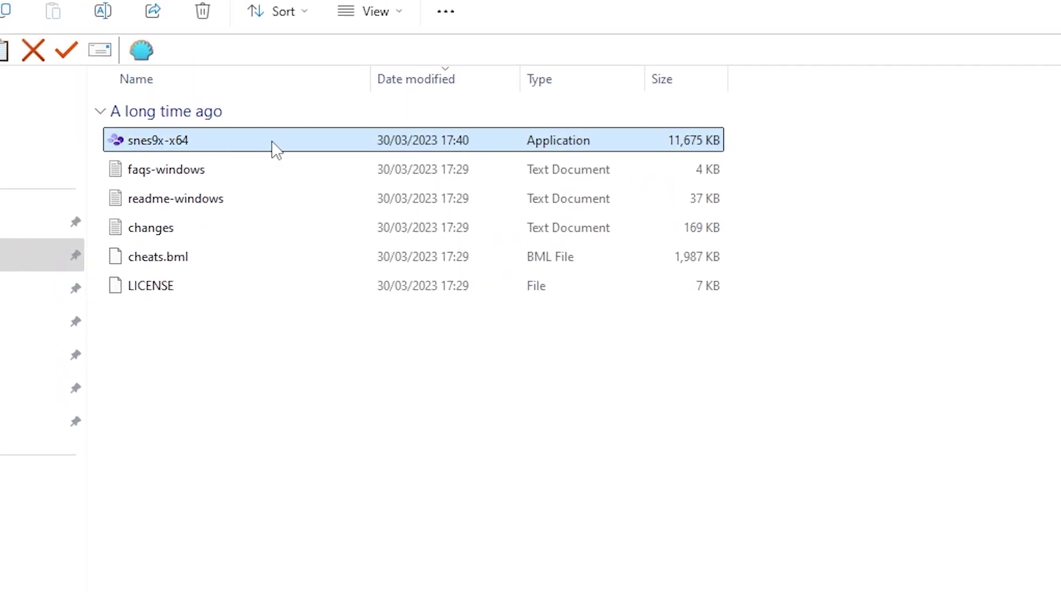
double_click(354, 147)
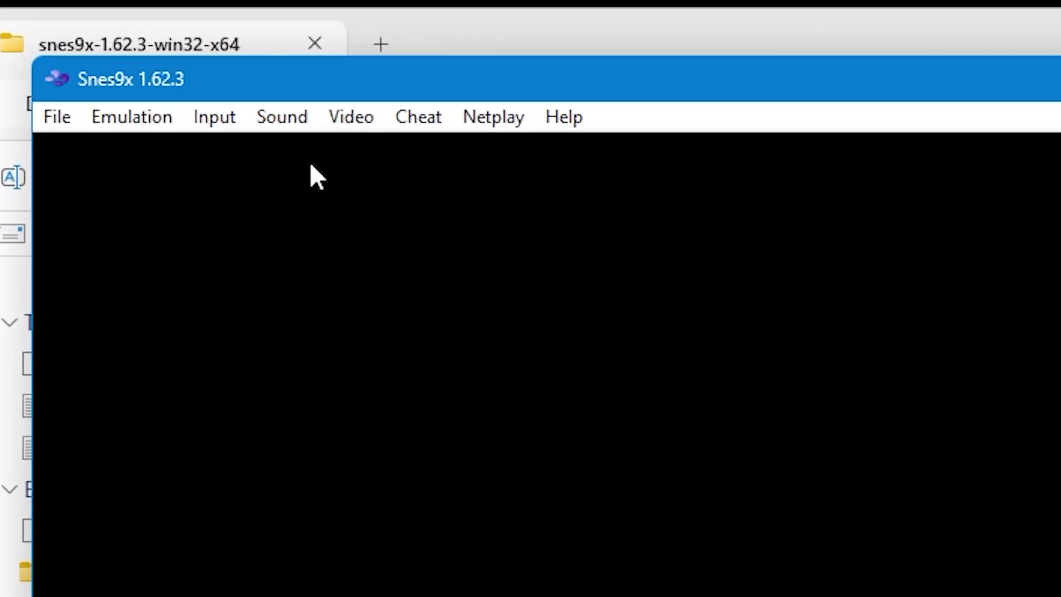
- Open the input configuration, enable Joypad #1 and start its button mapping with the Up direction
left_click(199, 119)
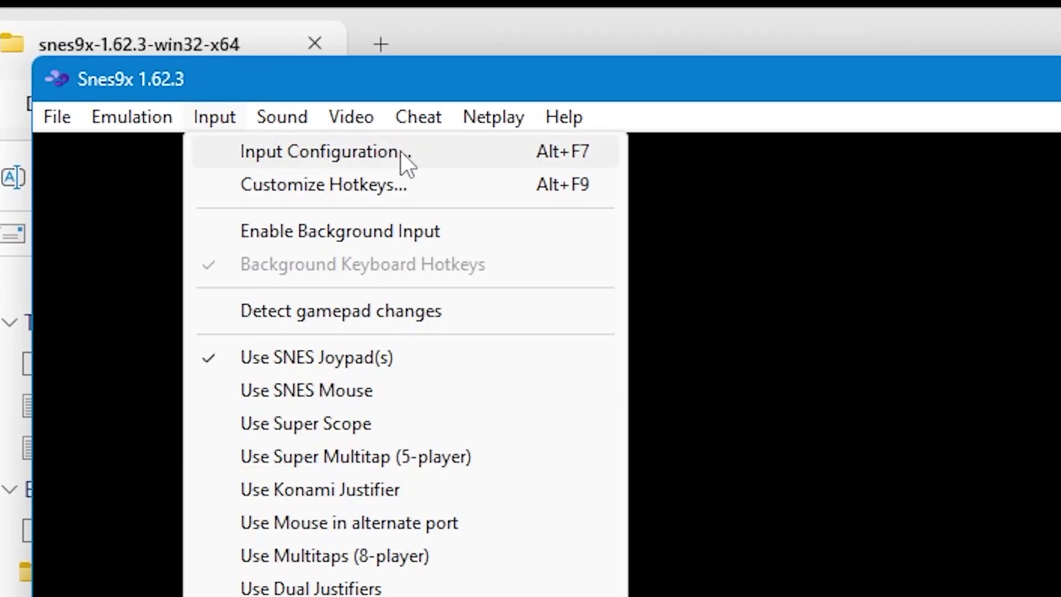
left_click(440, 151)
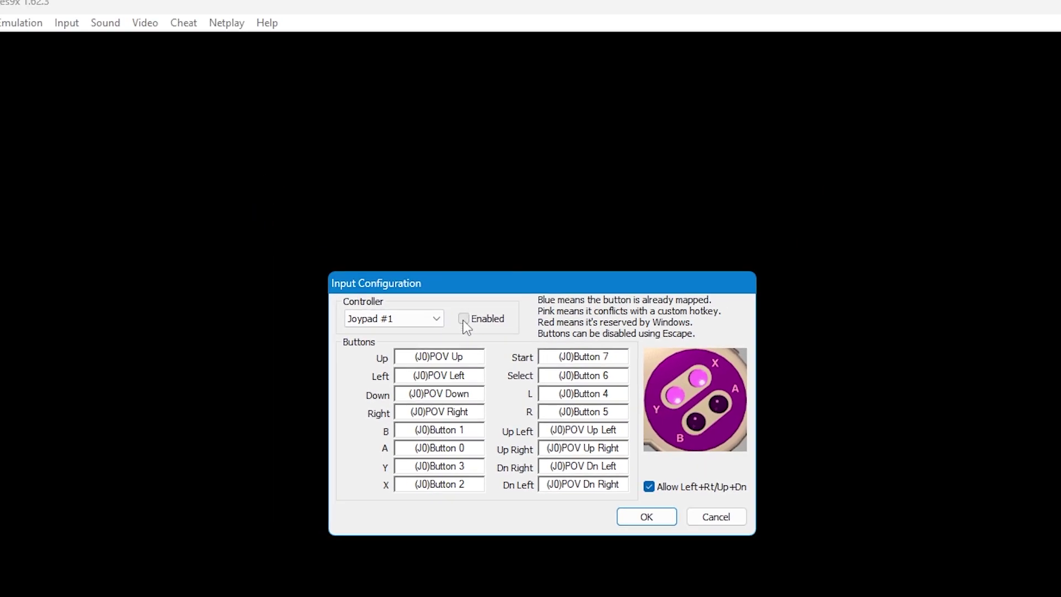
left_click(465, 323)
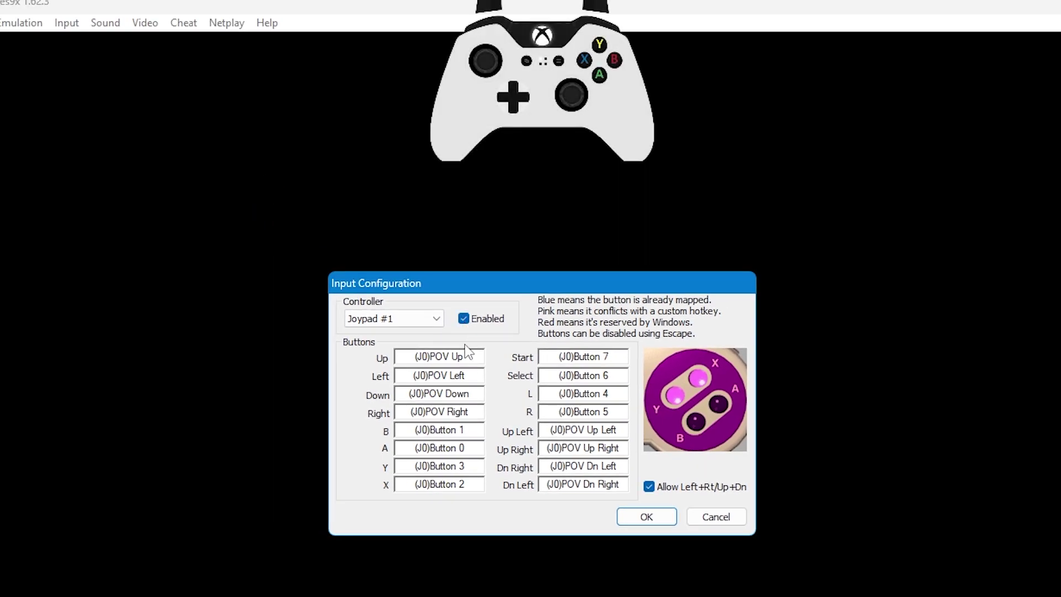
left_click(469, 359)
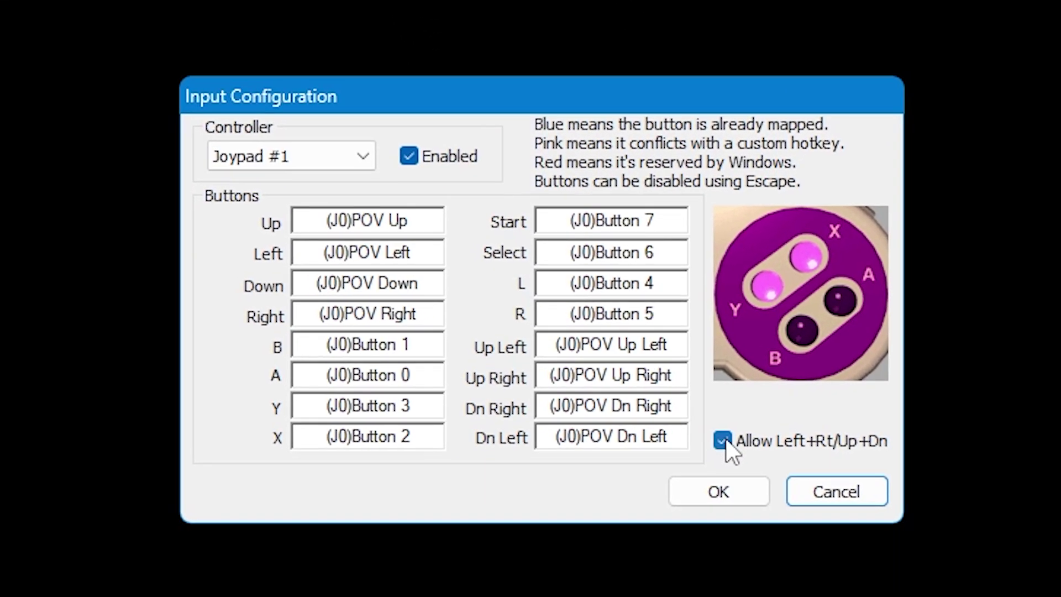
- Save the input configuration with Joypad #1 selected and Allow Left+Rt/Up+Dn enabled
left_click(671, 473)
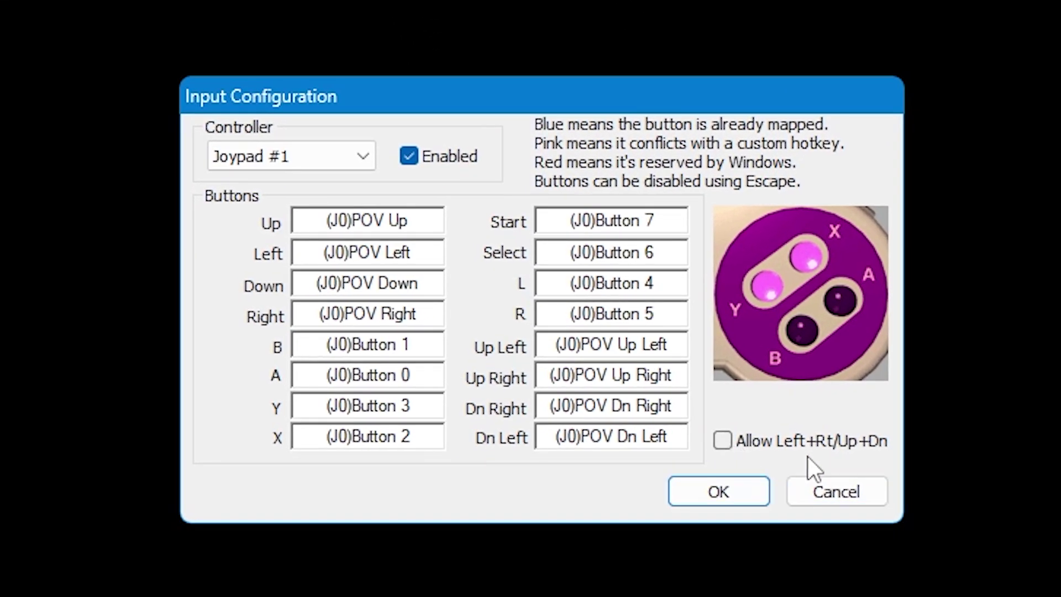
left_click(724, 441)
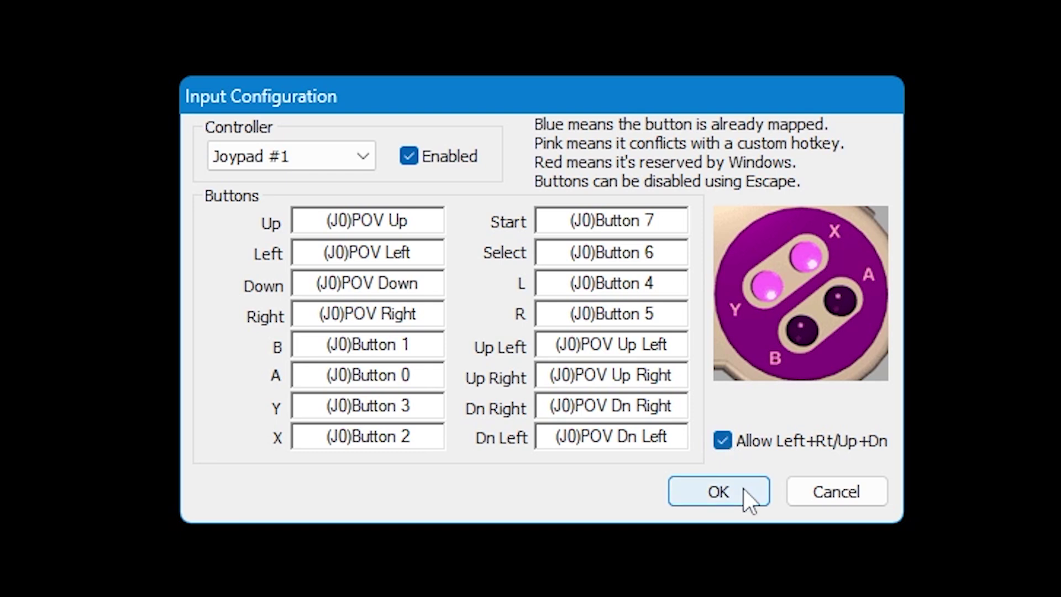
left_click(363, 159)
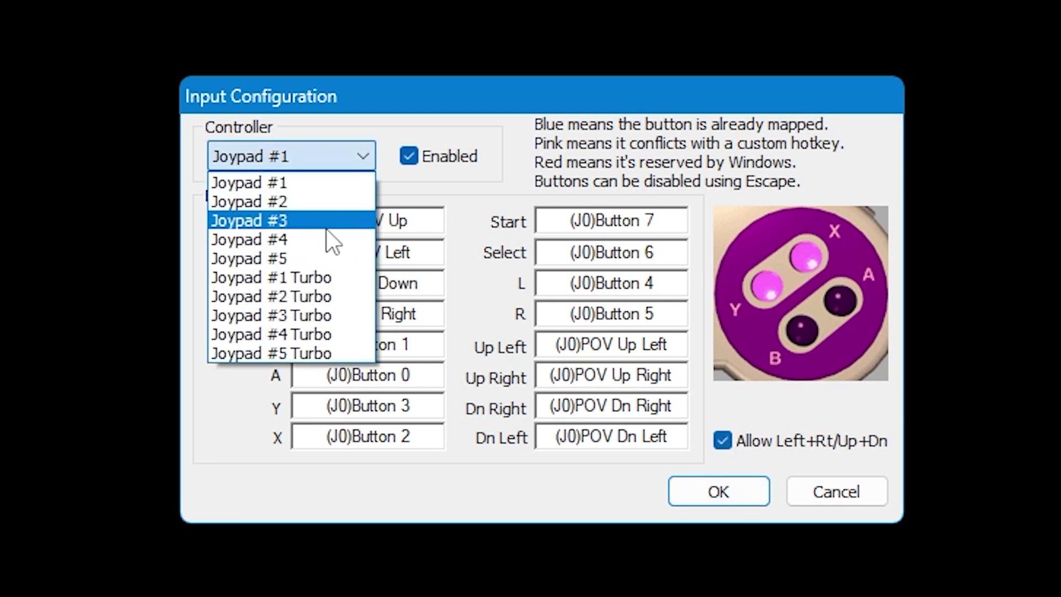
left_click(438, 188)
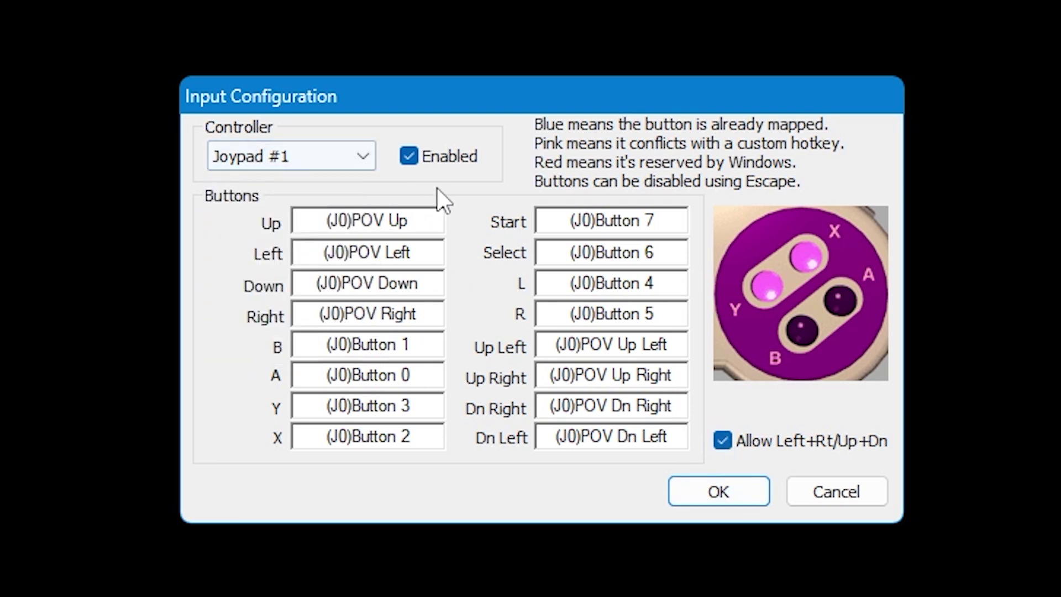
left_click(697, 488)
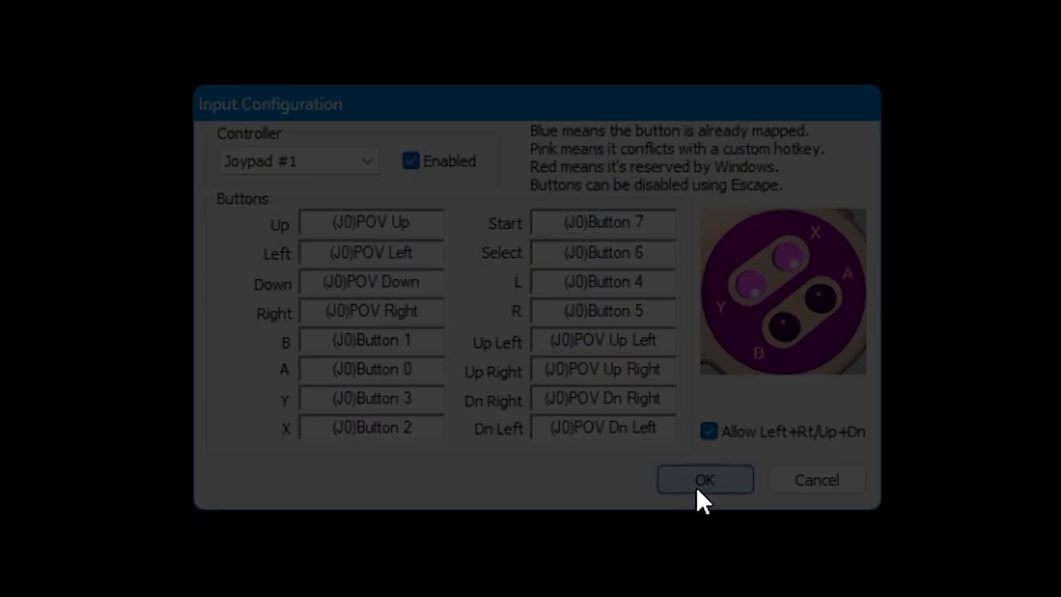
- In the hotkey configuration, assign = to Speed +, - to Speed - and the Pause key to Pause
left_click(285, 105)
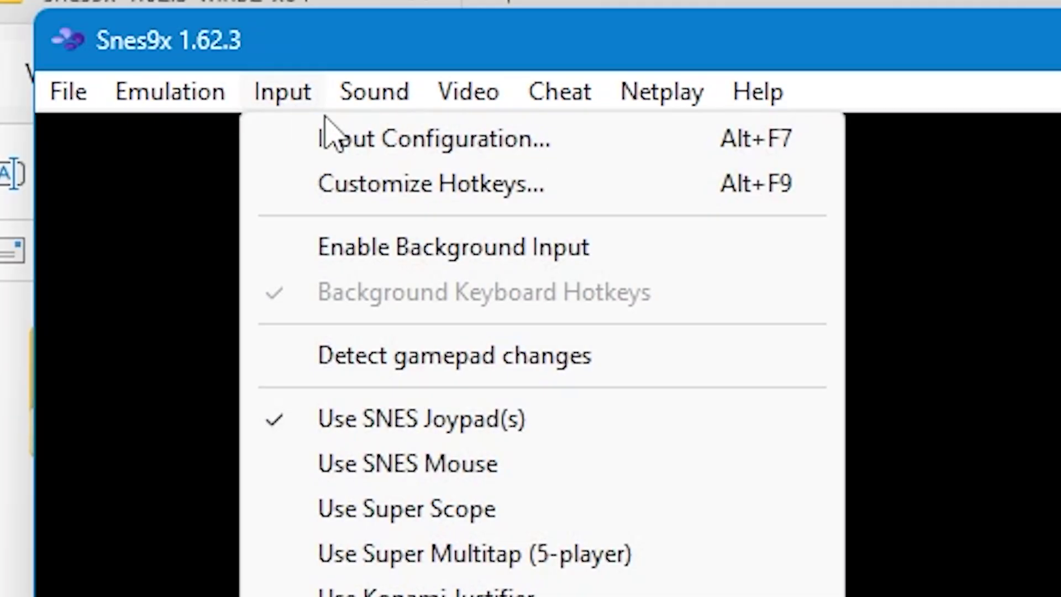
left_click(583, 199)
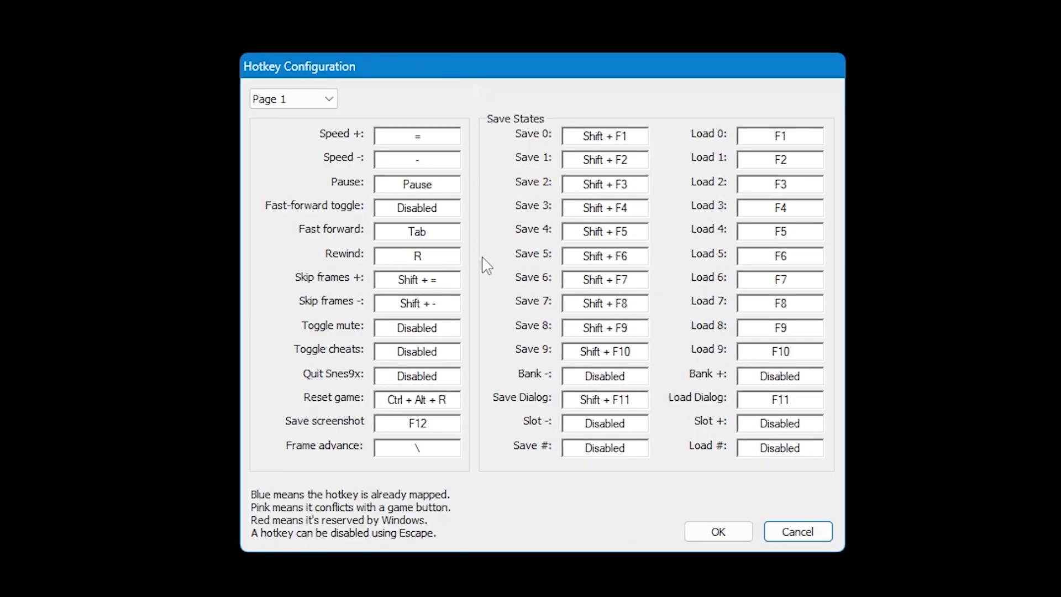
left_click(440, 143)
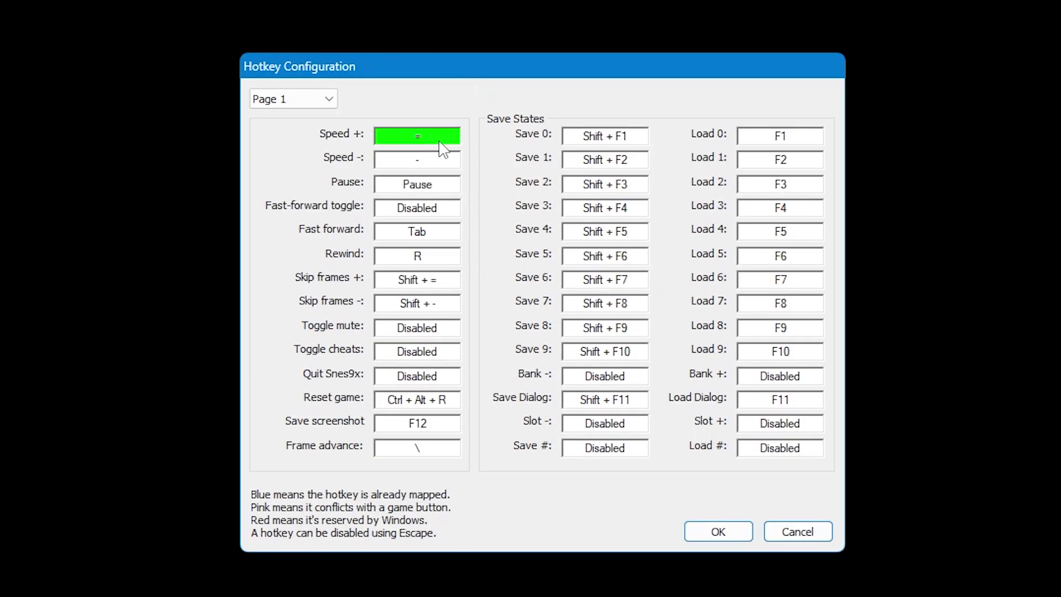
key("equal")
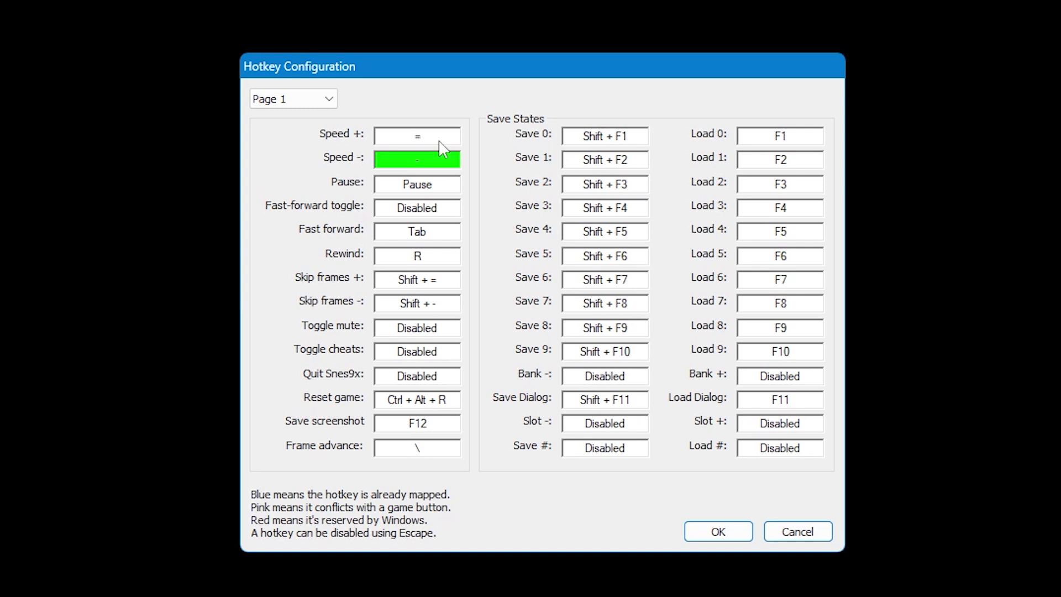
key("minus")
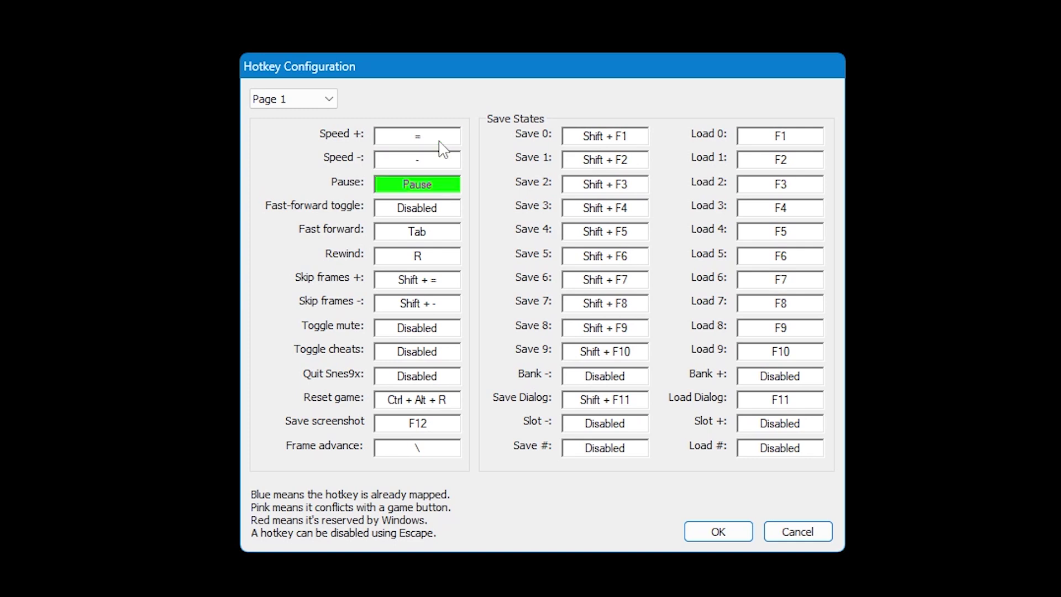
key("Pause")
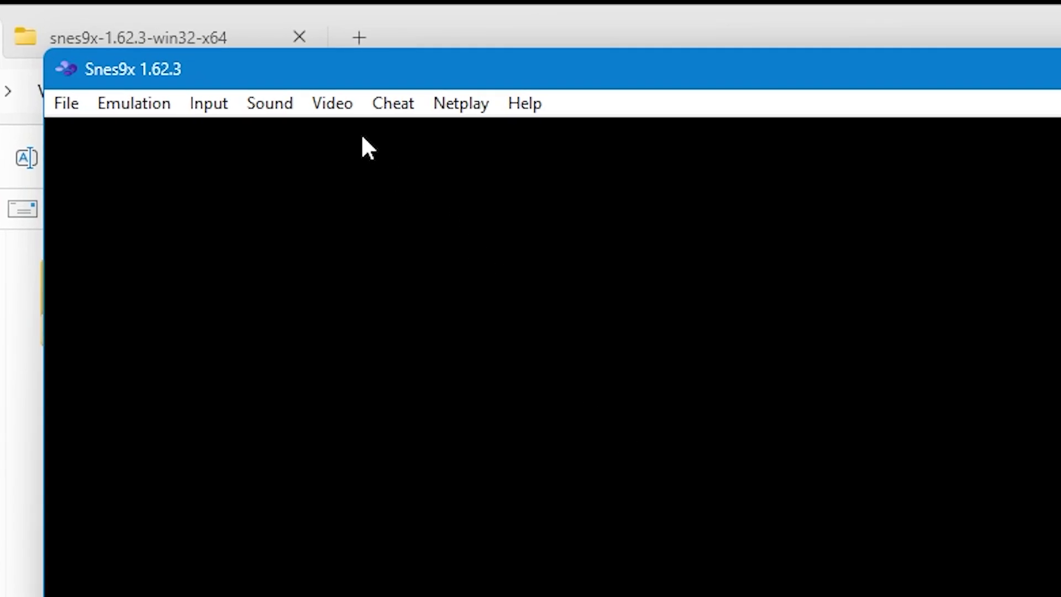
- Open the display configuration and review the available output methods, keeping Direct3D
left_click(340, 107)
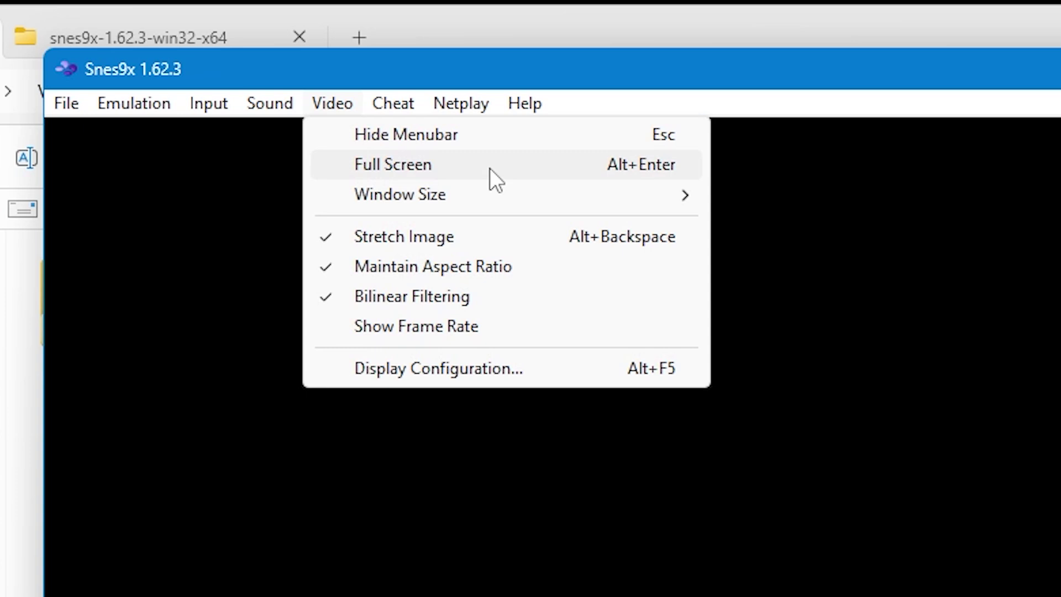
mouse_move(489, 187)
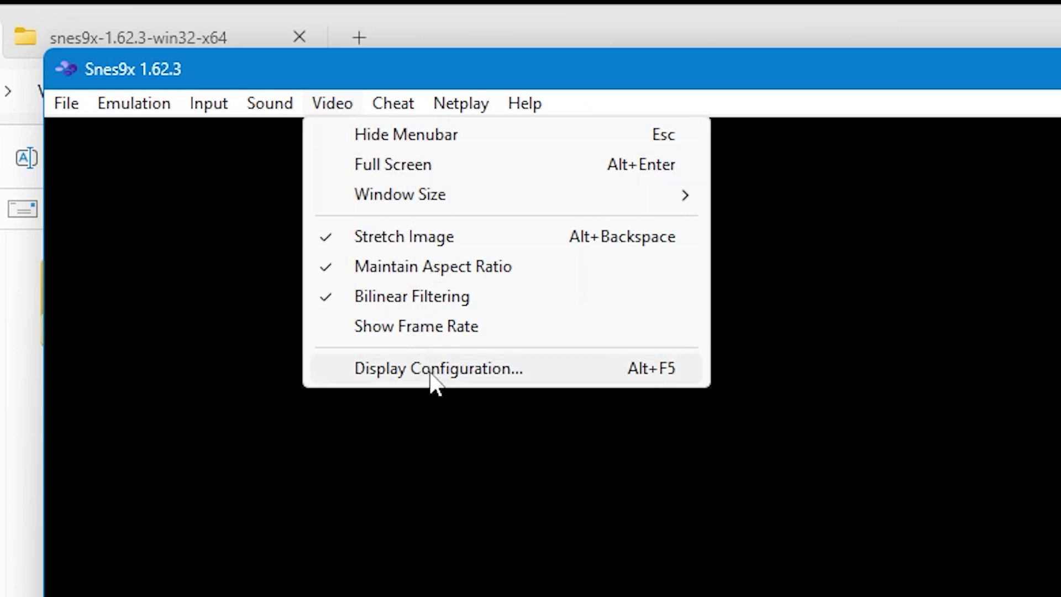
left_click(558, 377)
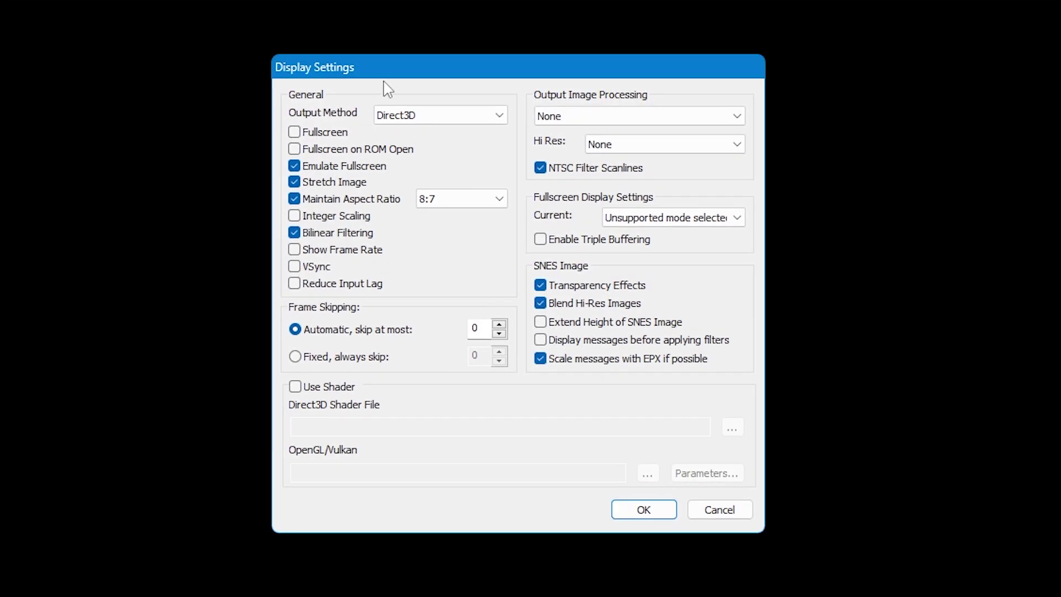
left_click(447, 114)
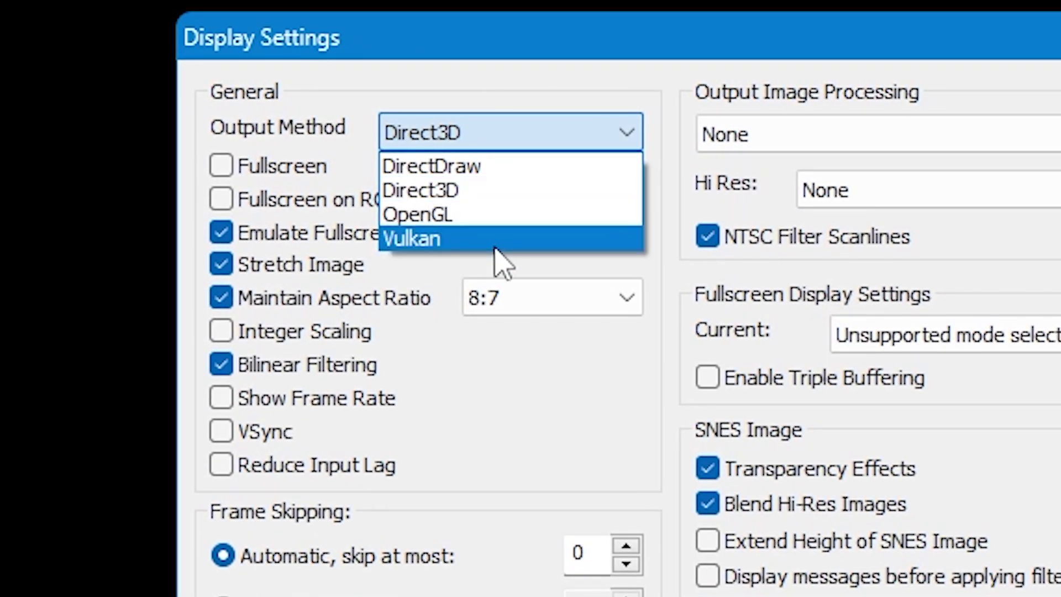
left_click(456, 97)
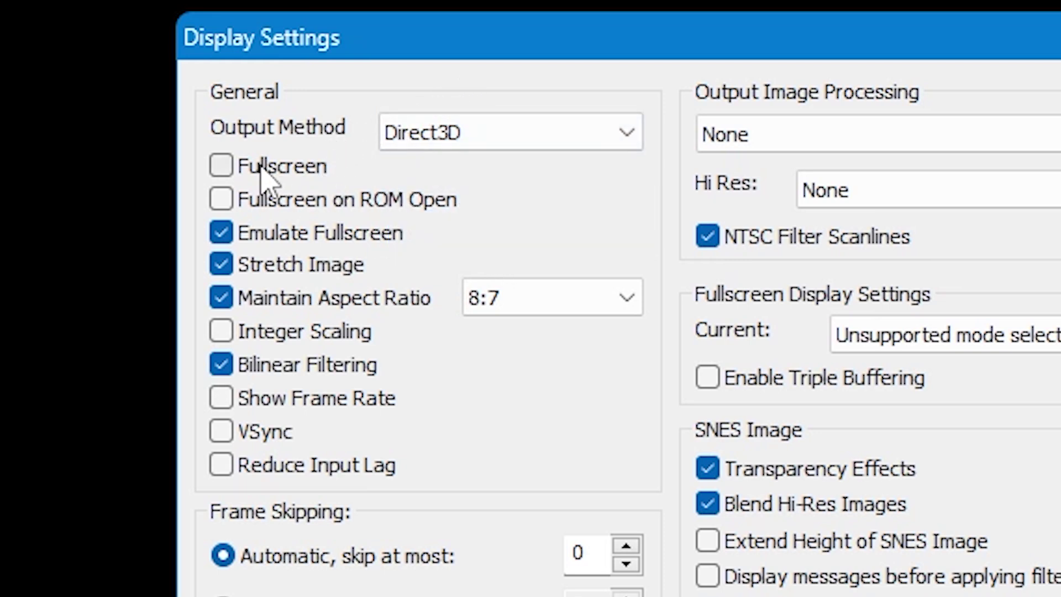
- Switch the Fullscreen and Fullscreen on ROM Open options on and back off
left_click(223, 167)
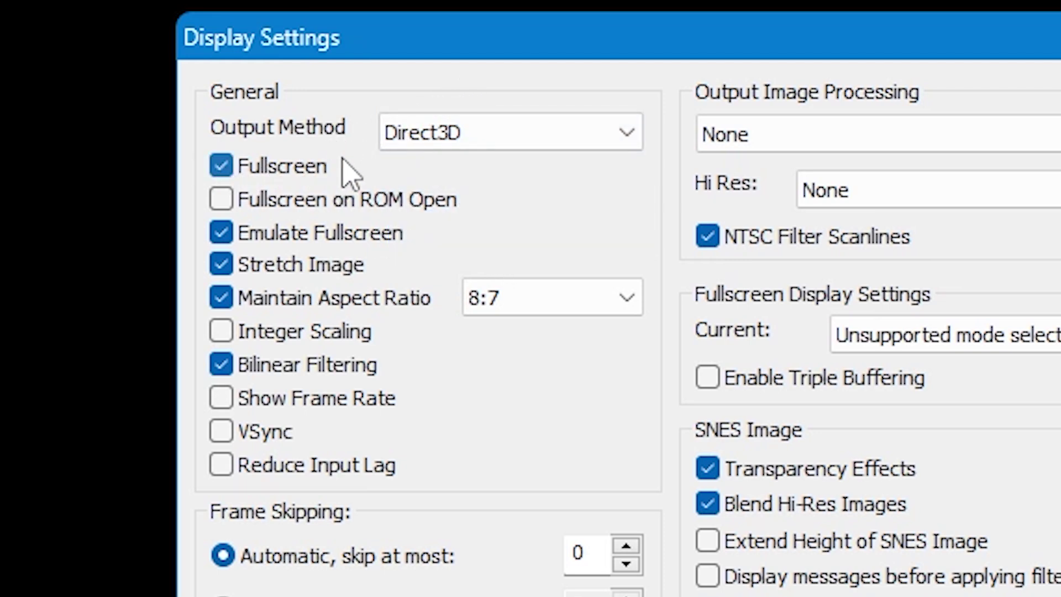
left_click(222, 165)
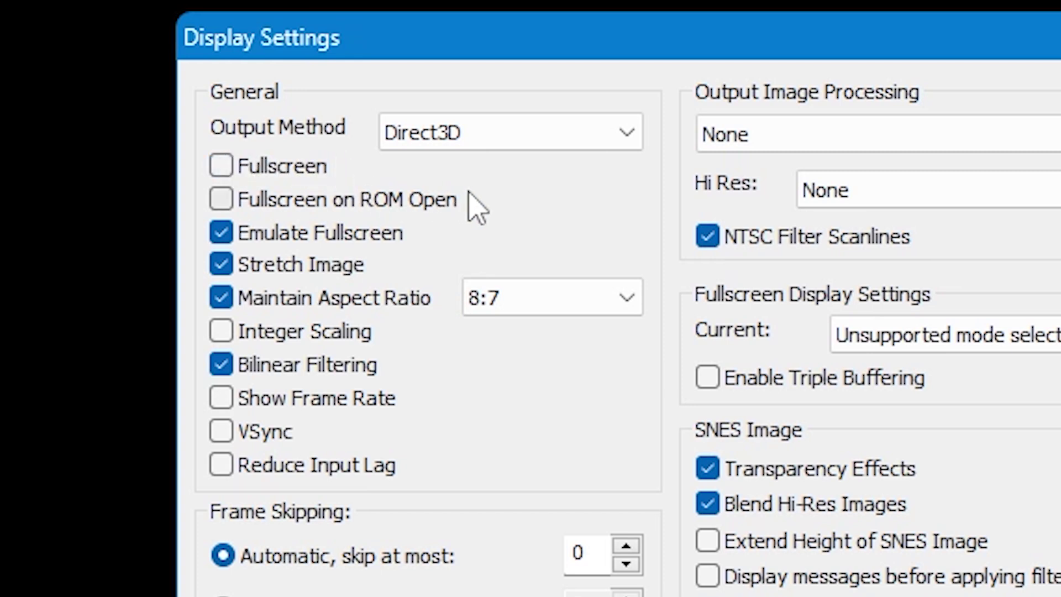
left_click(221, 199)
left_click(220, 200)
- Try the 4:3 setting for the maintained aspect ratio and return it to 8:7
left_click(549, 304)
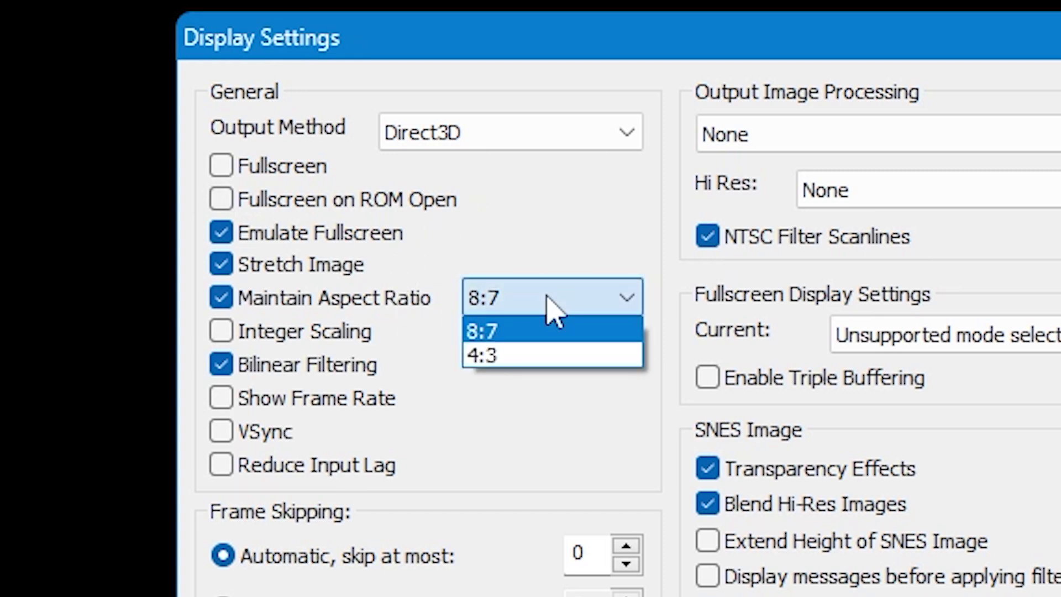
left_click(548, 357)
left_click(530, 301)
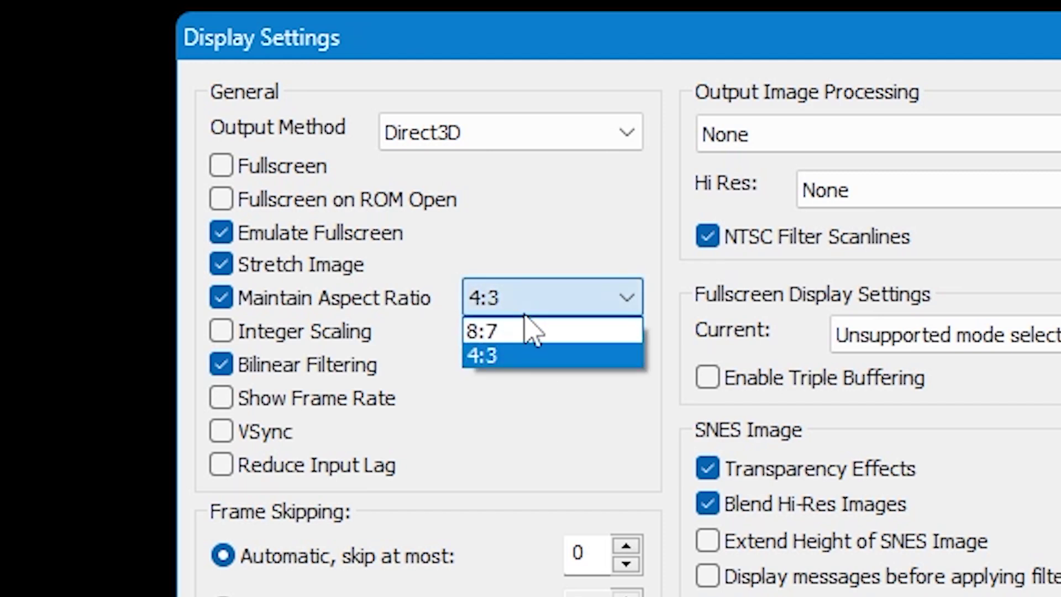
left_click(528, 331)
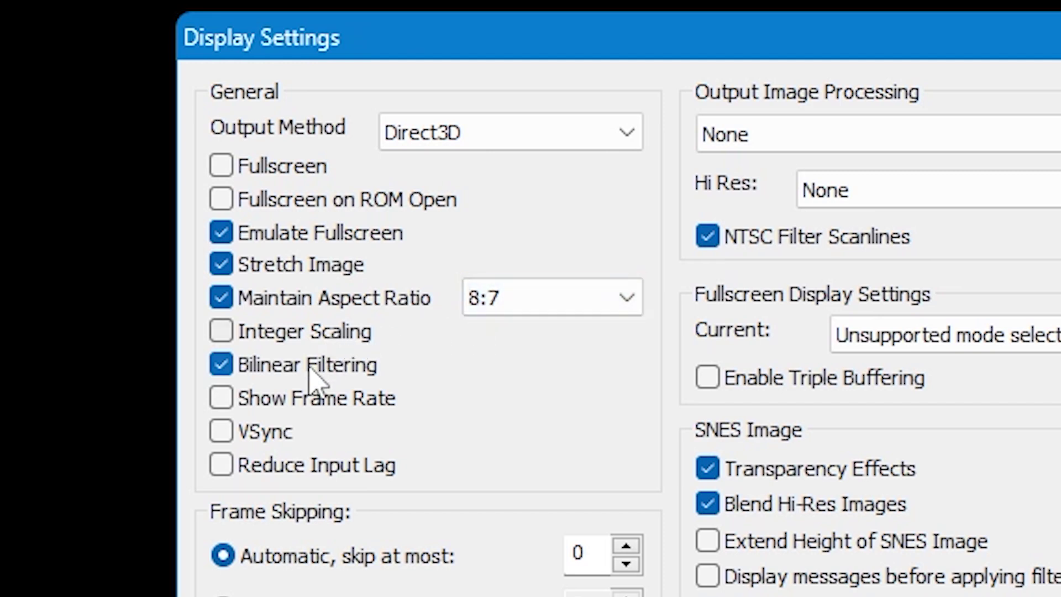
- Switch the VSync and Show Frame Rate options on and back off
left_click(217, 435)
left_click(220, 400)
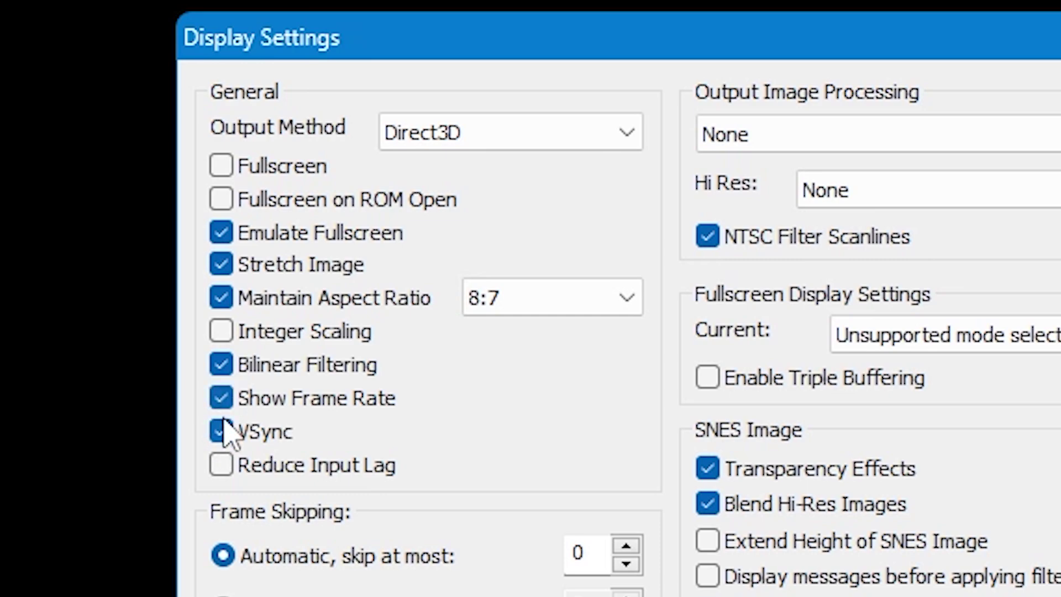
left_click(221, 430)
left_click(221, 399)
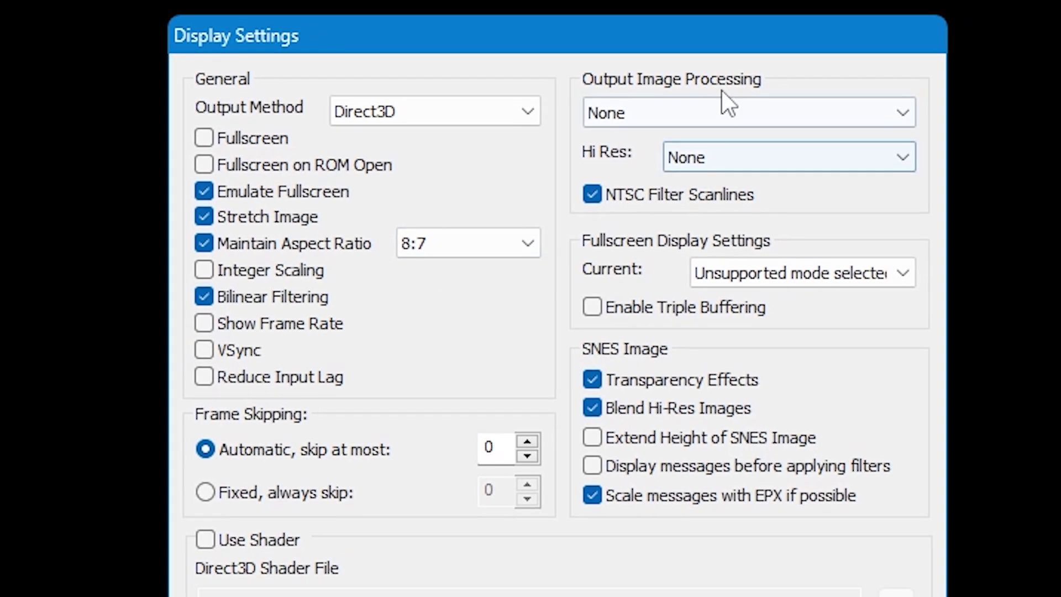
- Review the available output image processing and Hi Res filters, keeping both set to None
left_click(855, 113)
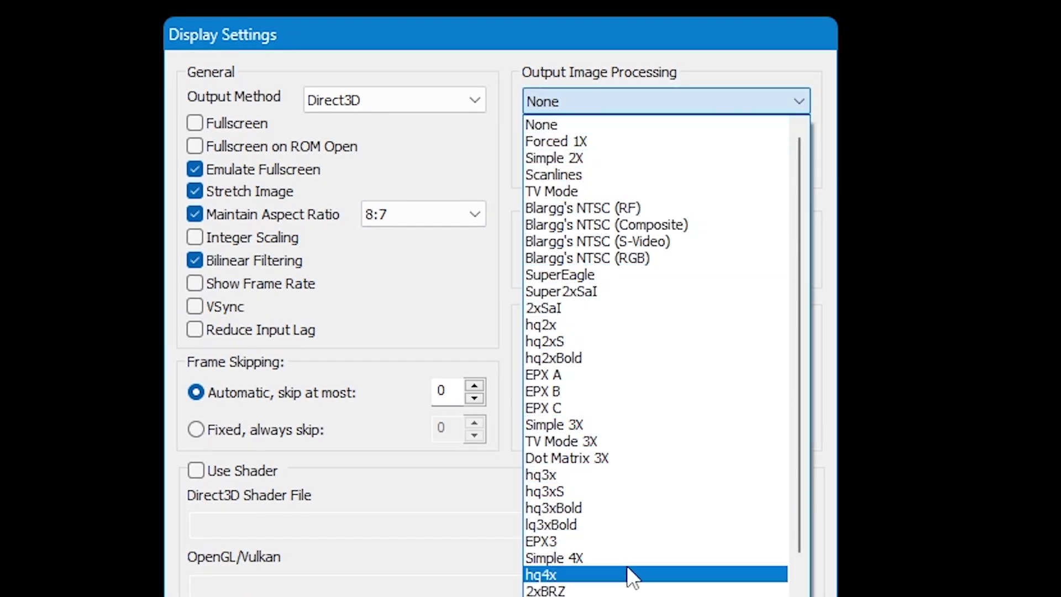
scroll(627, 562, "down", 1)
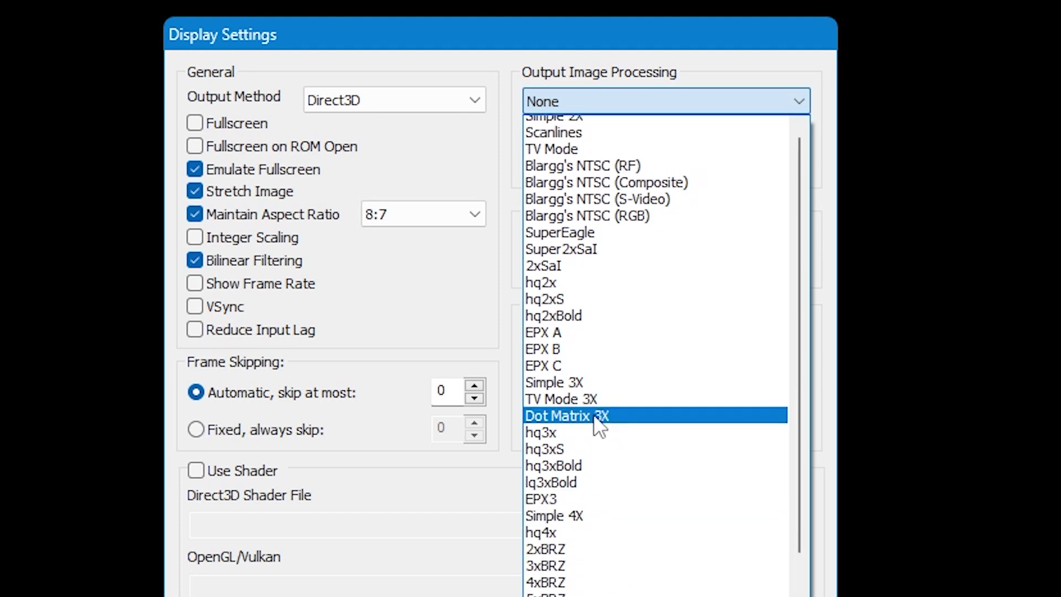
scroll(599, 425, "up", 1)
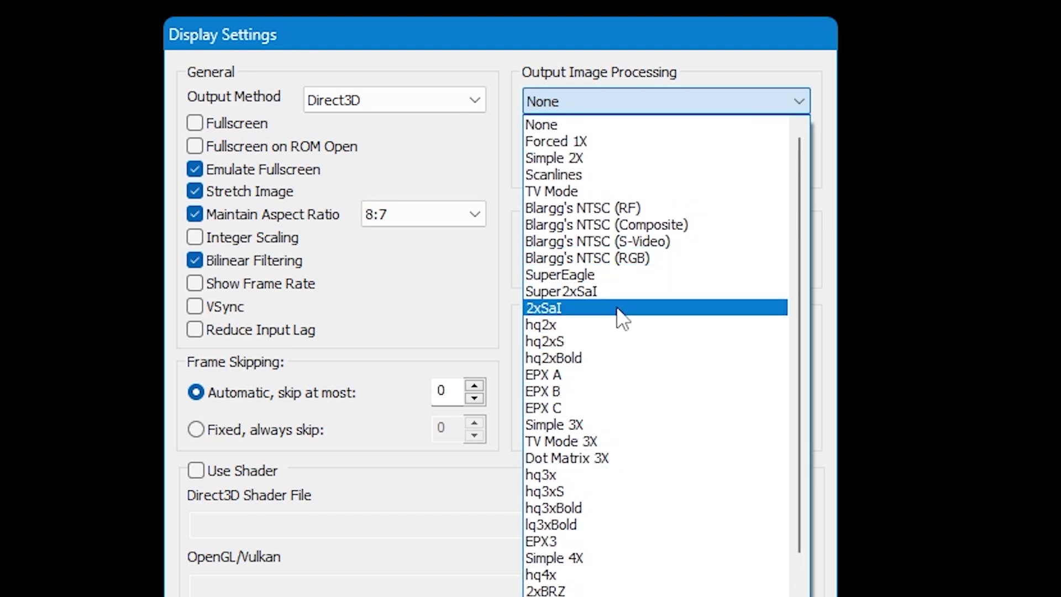
left_click(750, 69)
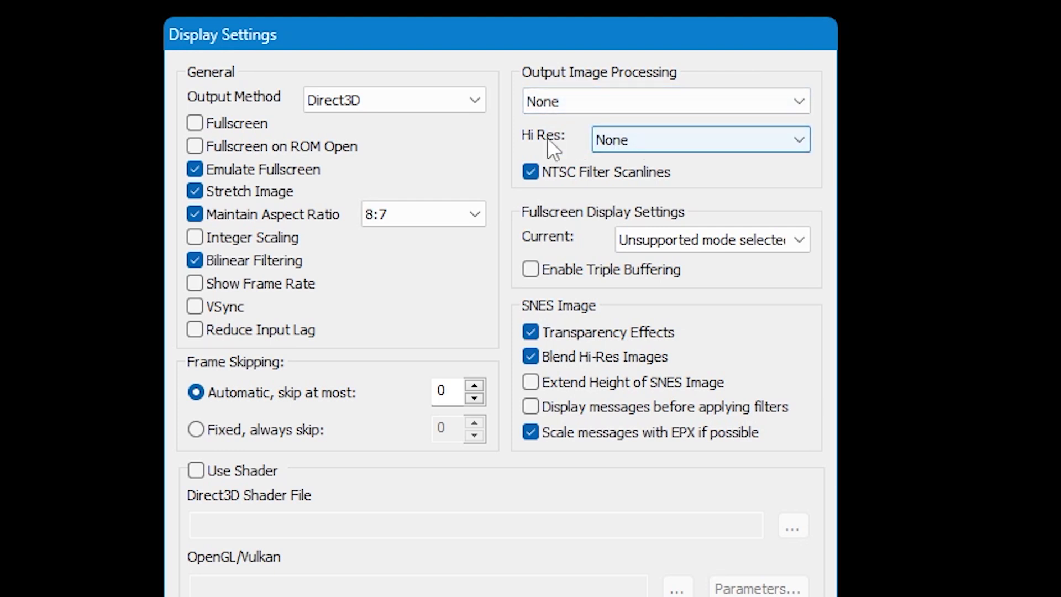
left_click(711, 142)
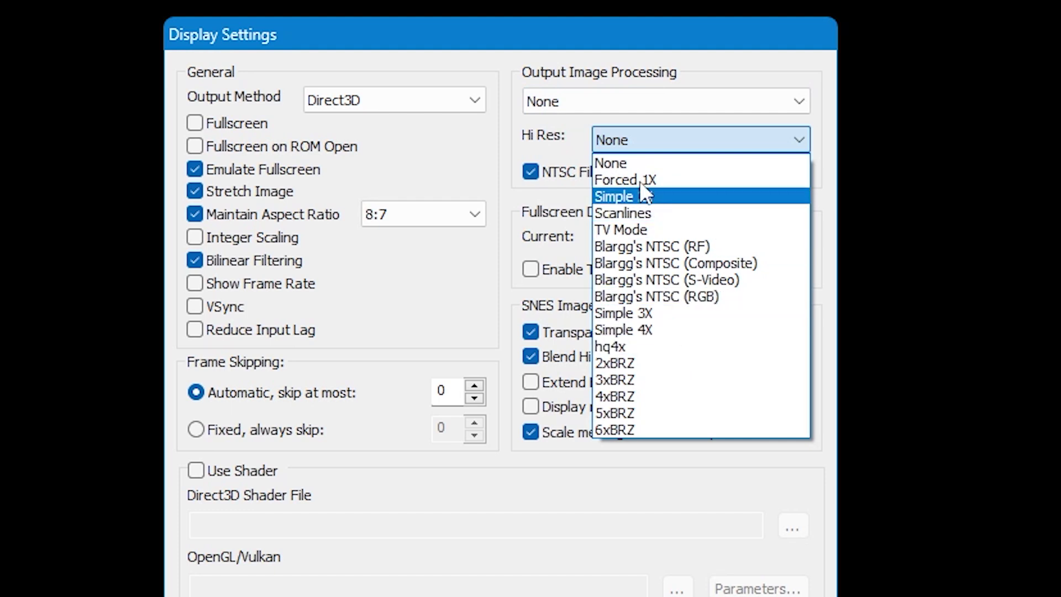
left_click(567, 123)
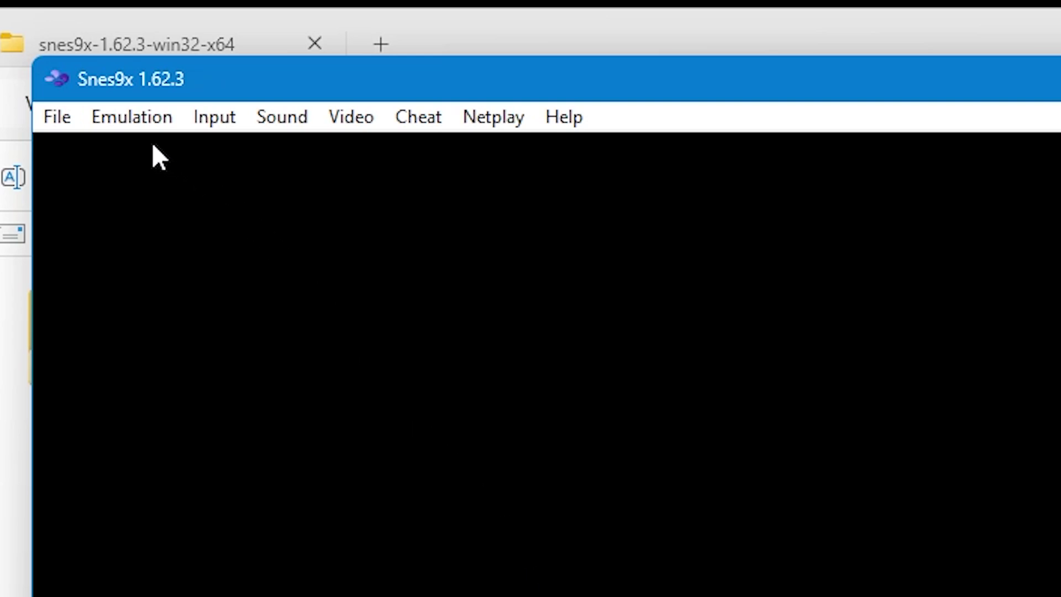
- In the emulation settings, enable Pause When Inactive and disable adding Snes9x to the registry for supported file types
left_click(111, 120)
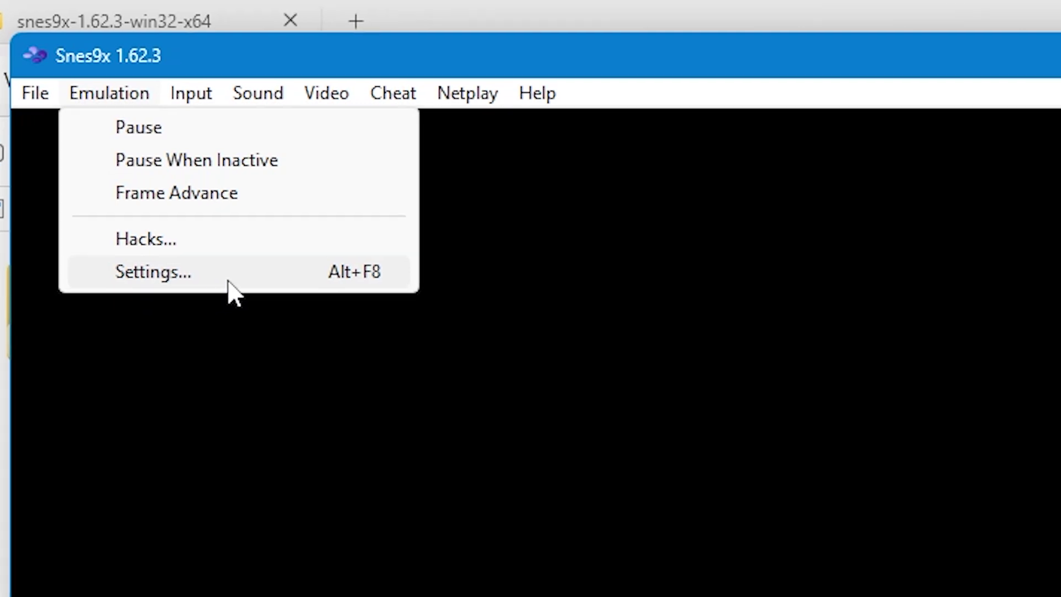
left_click(253, 309)
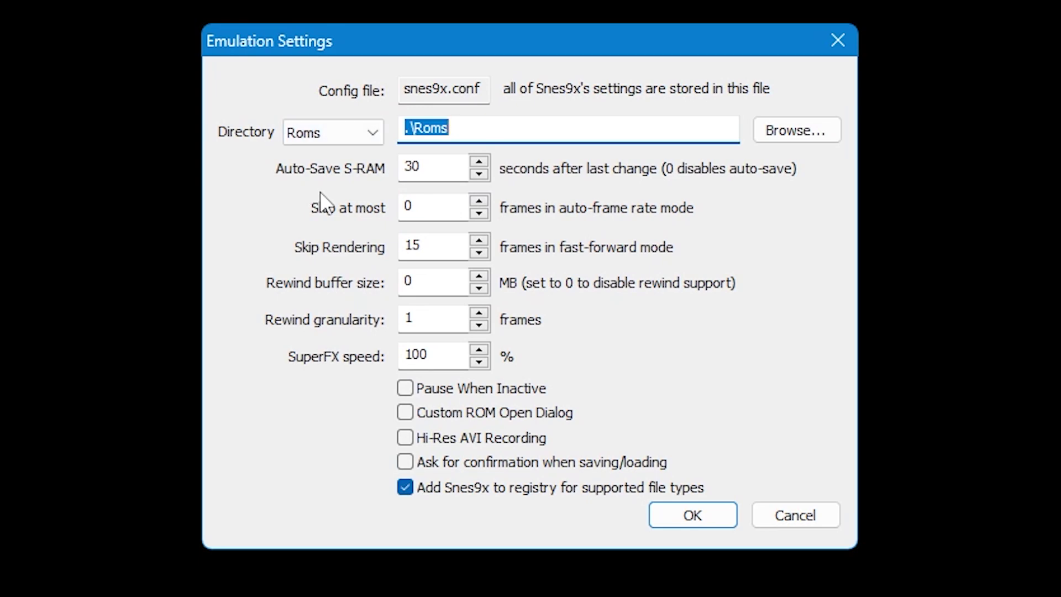
left_click(405, 387)
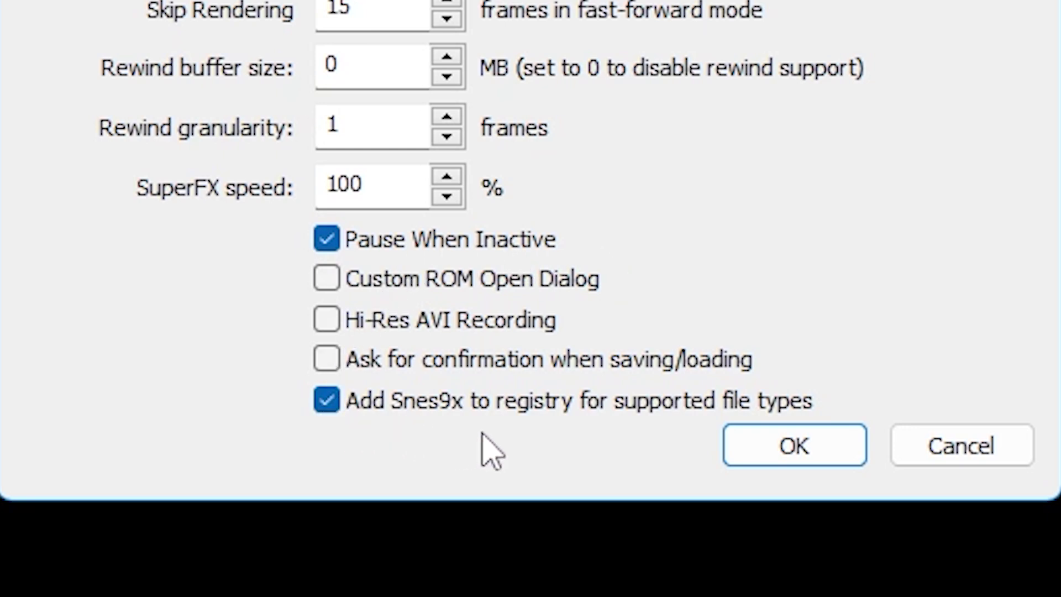
left_click(332, 399)
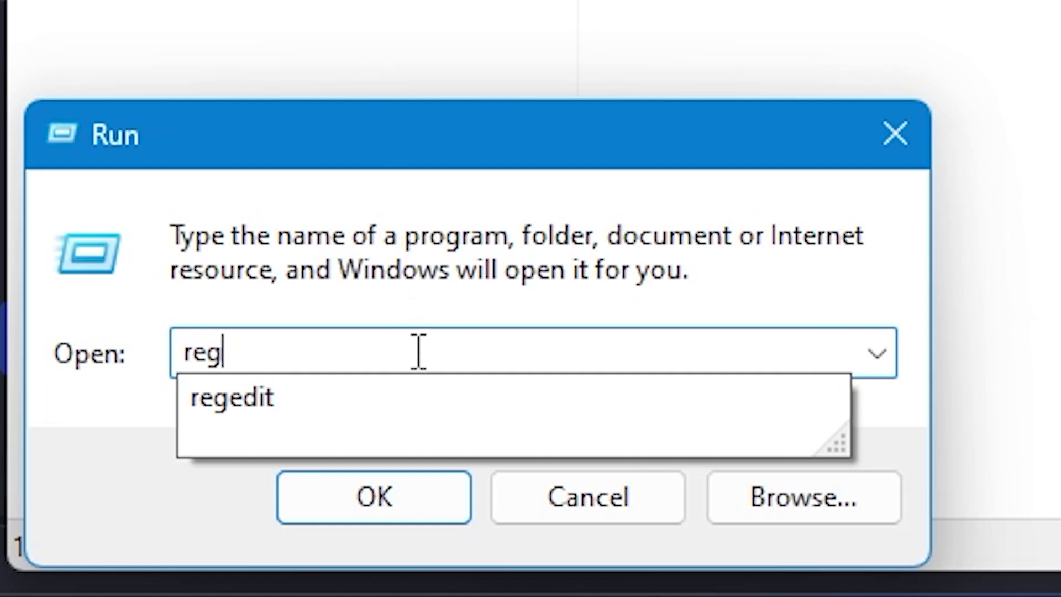
- Run regedit to open the Registry Editor
type("edi")
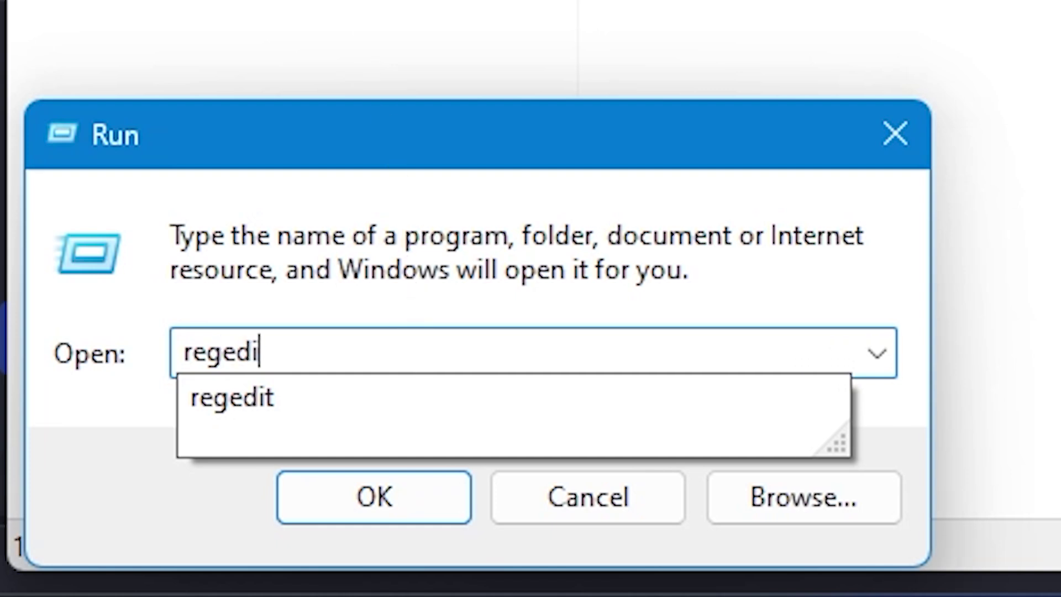
type("t")
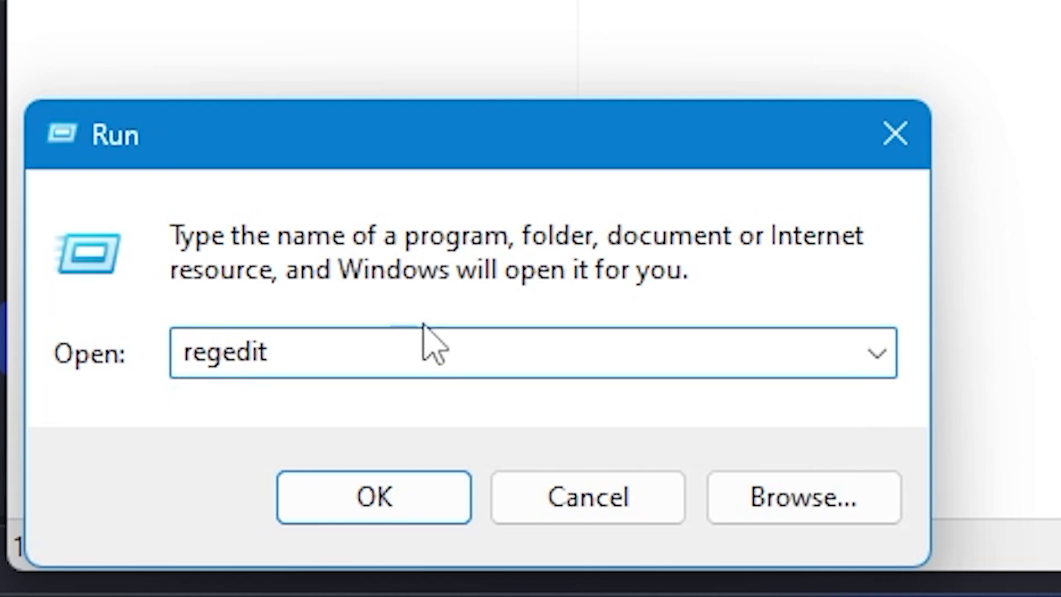
left_click(416, 496)
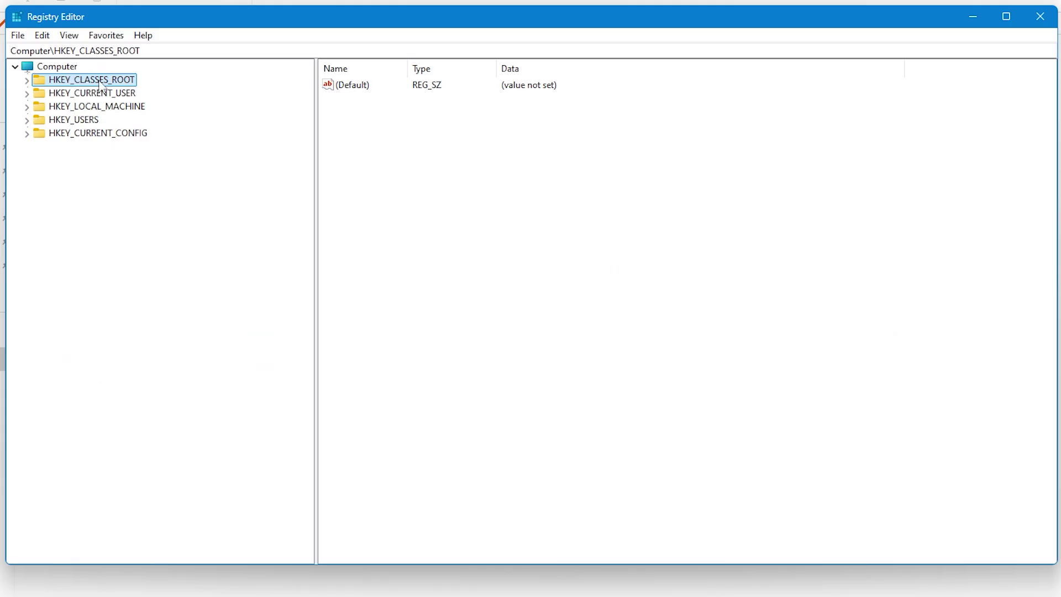
- Locate and expand the snes9x-x64.exe key under HKEY_CLASSES_ROOT\Applications and bring up the actions available for it
left_click(27, 80)
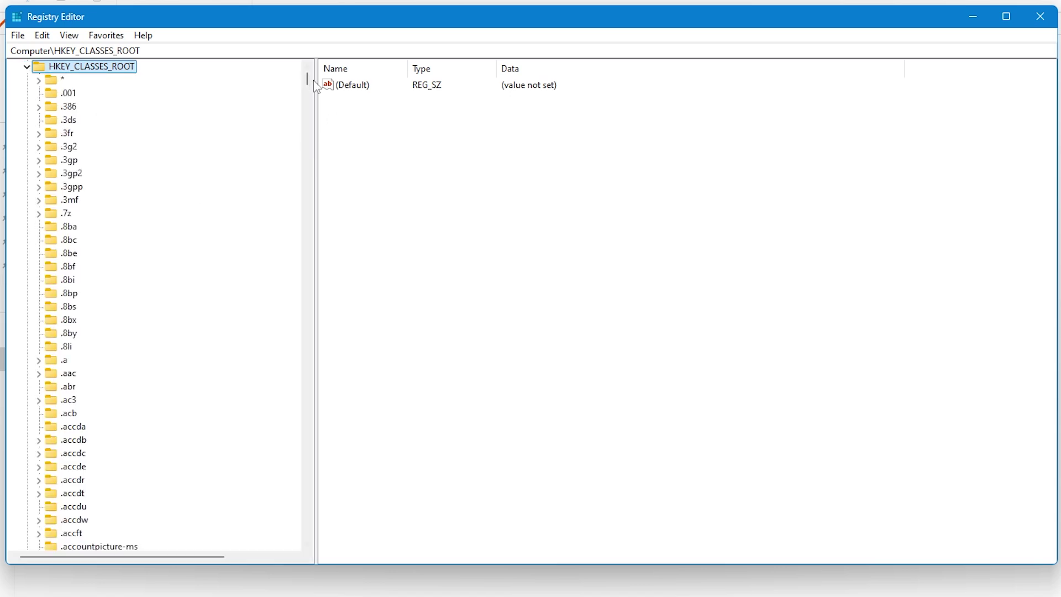
left_click_drag(308, 80, 296, 164)
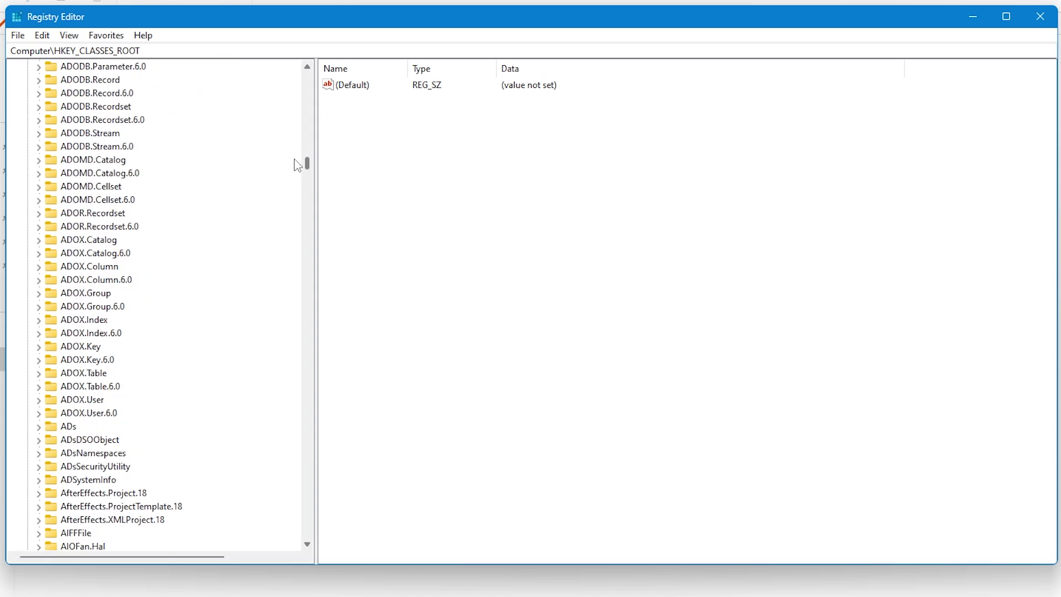
scroll(121, 300, "down", 10)
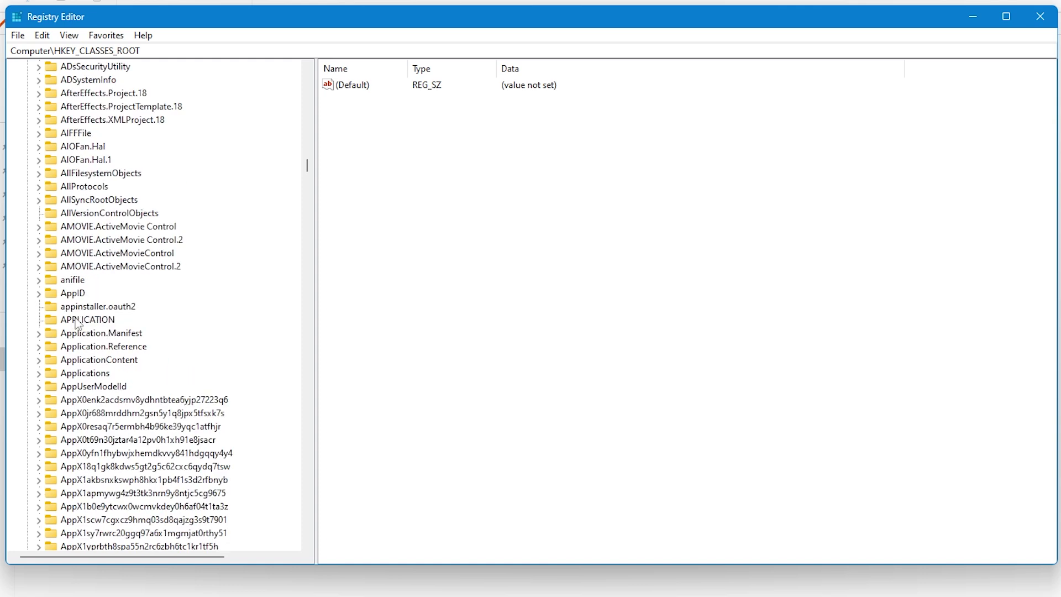
left_click(95, 374)
left_click(39, 375)
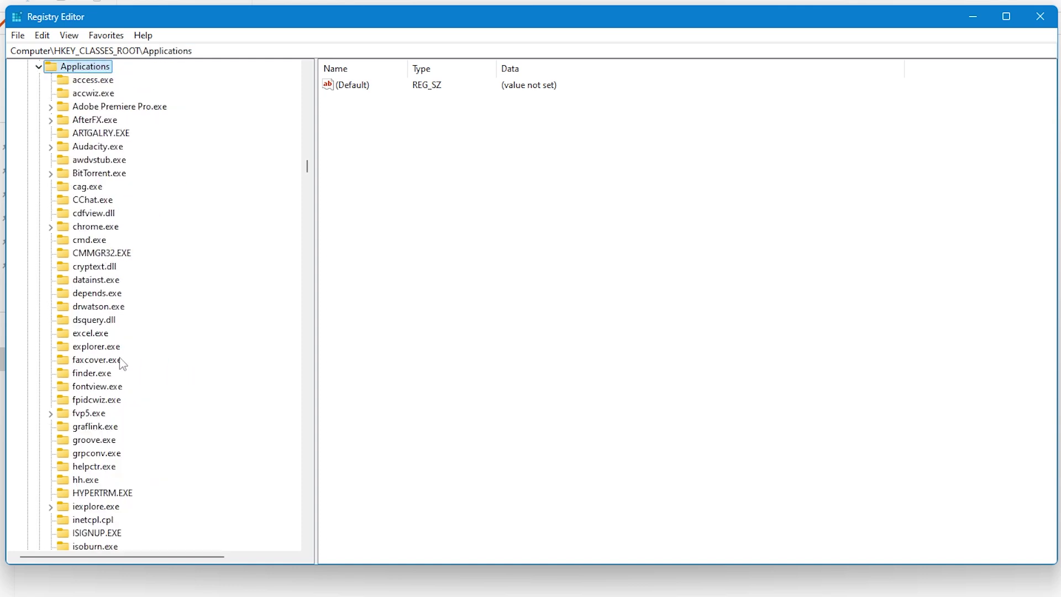
scroll(166, 288, "down", 20)
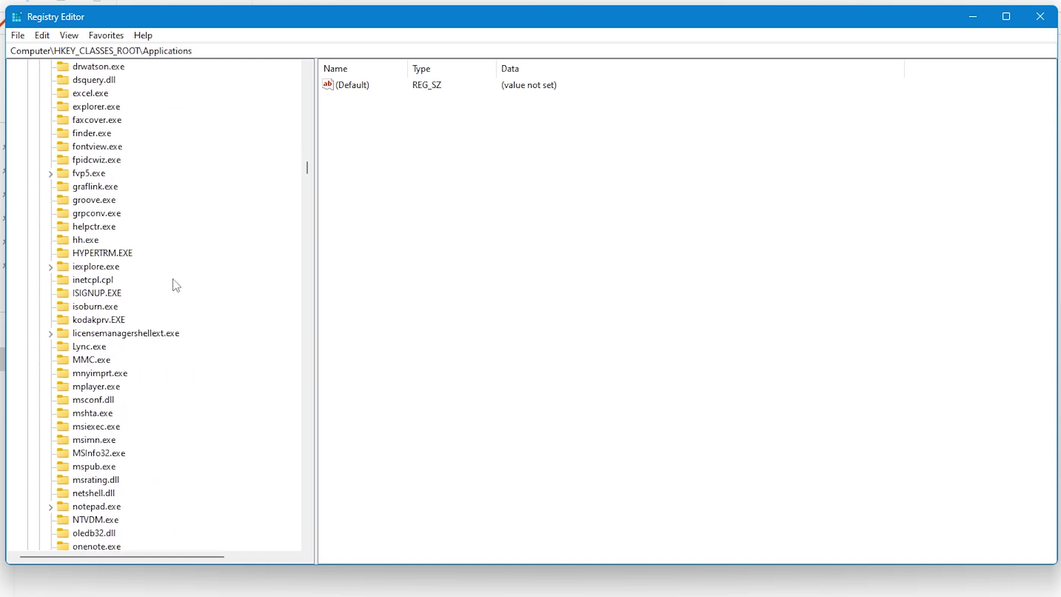
scroll(120, 284, "up", 2)
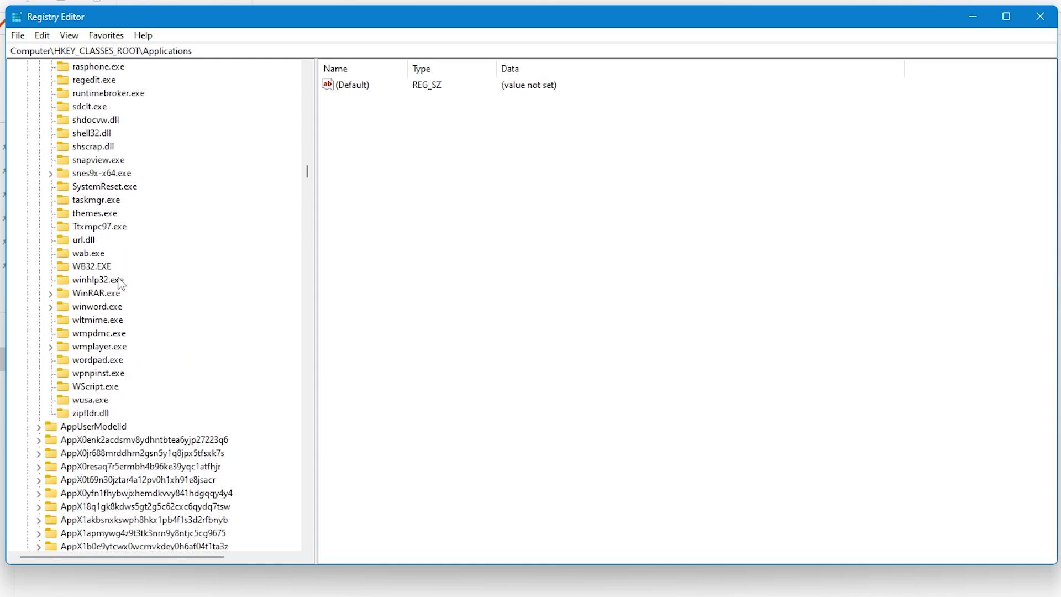
left_click(105, 175)
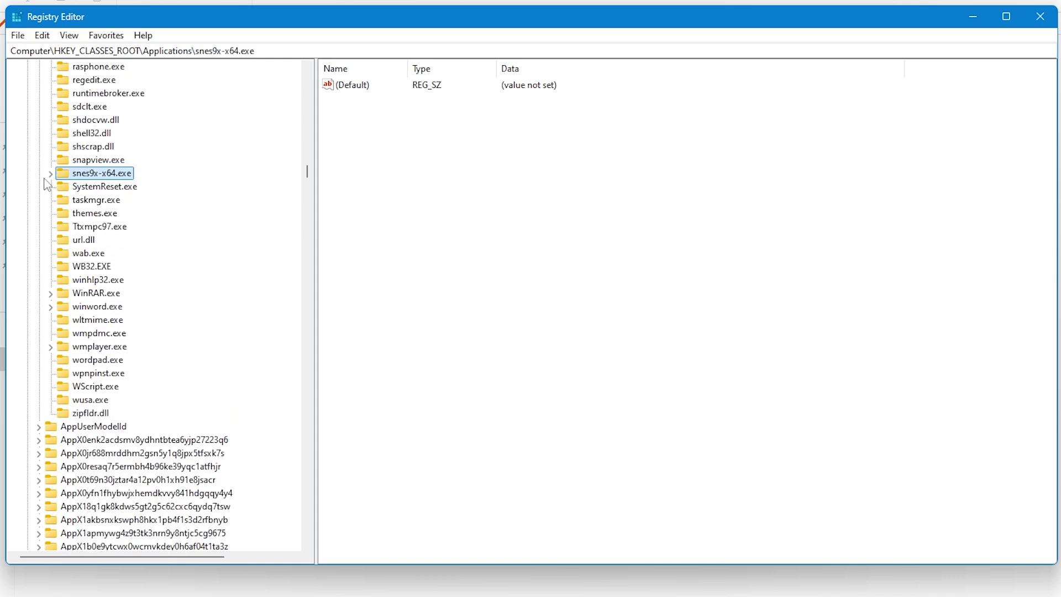
left_click(50, 174)
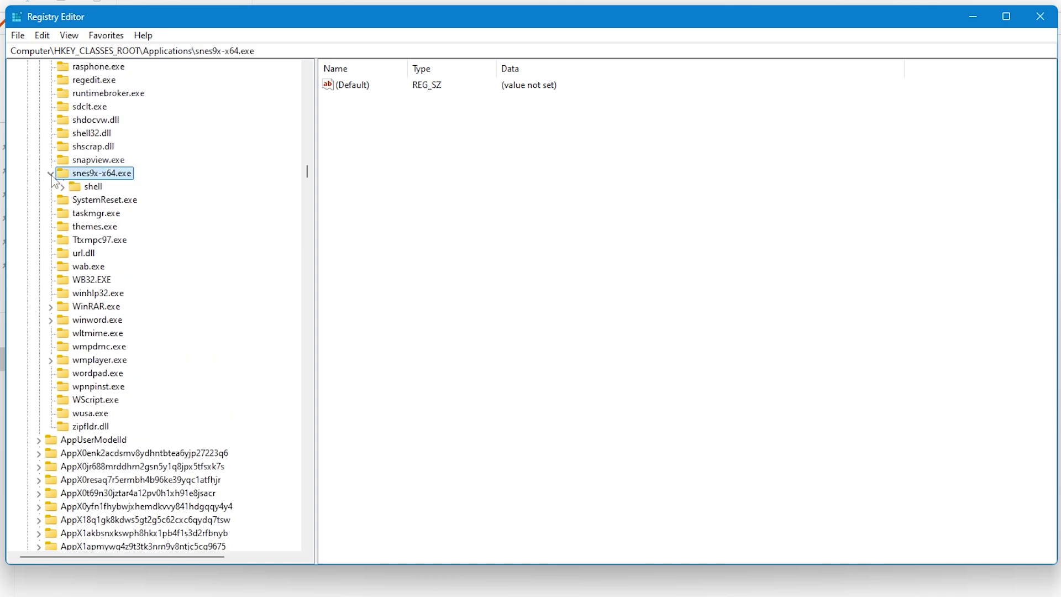
right_click(102, 180)
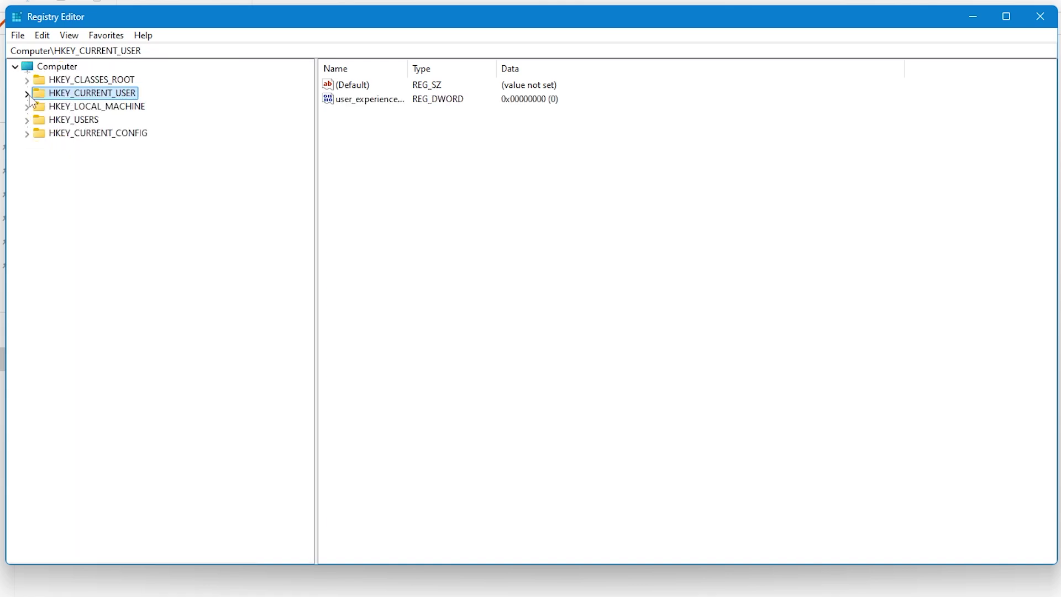
- Locate the Snes9x key under HKEY_CURRENT_USER\Software, view its Delete option without deleting it, and close the Registry Editor
left_click(27, 93)
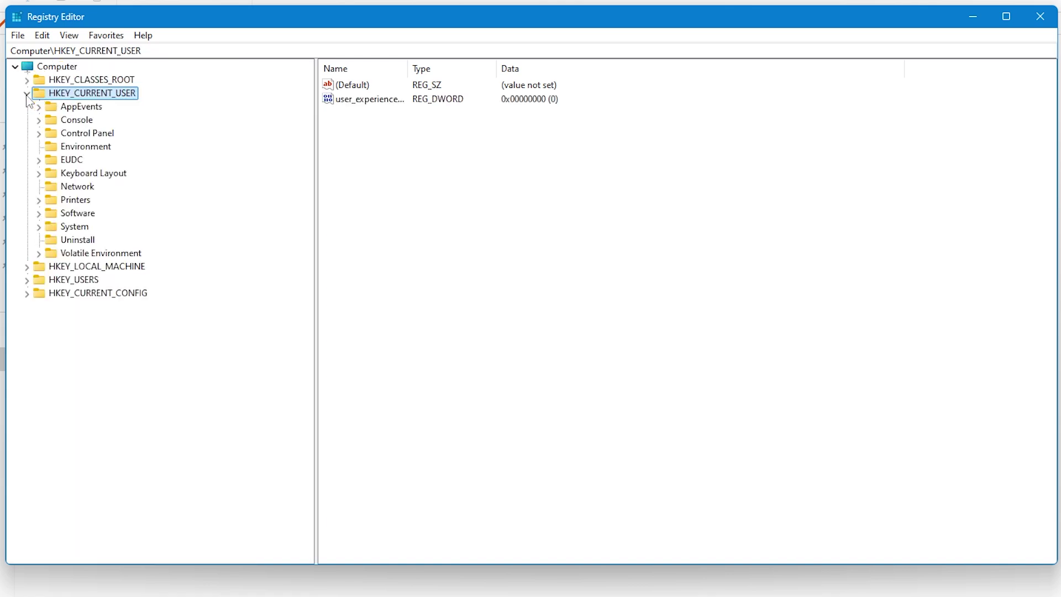
left_click(38, 213)
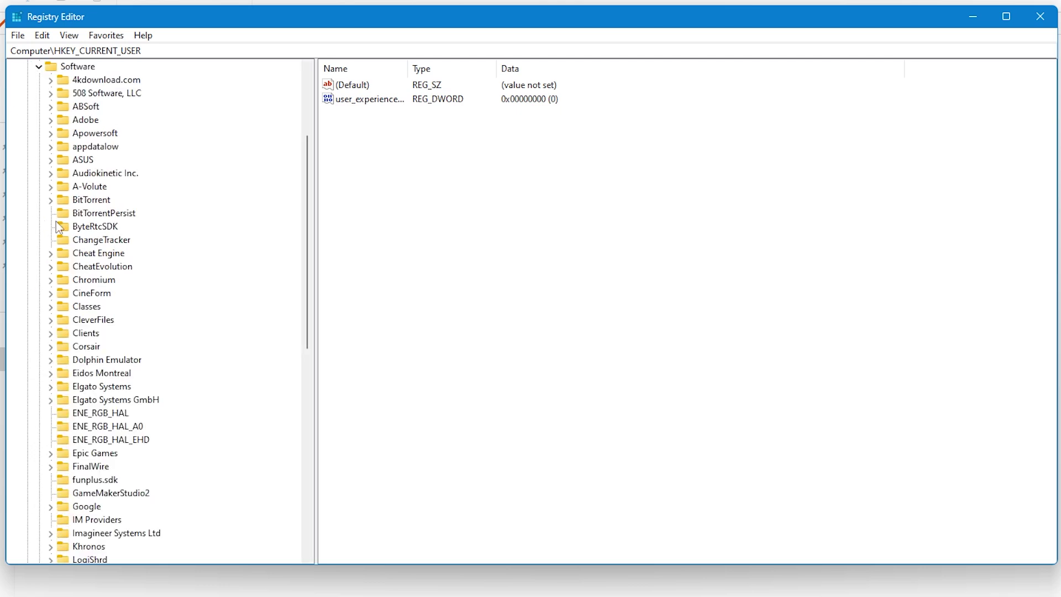
scroll(166, 338, "down", 9)
scroll(155, 349, "down", 5)
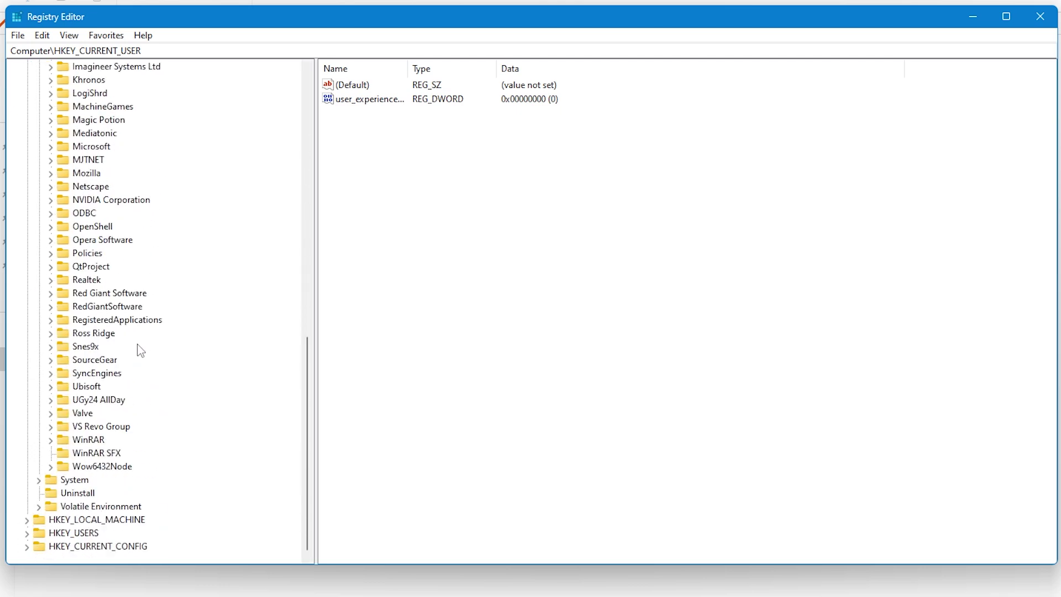
left_click(75, 348)
left_click(51, 346)
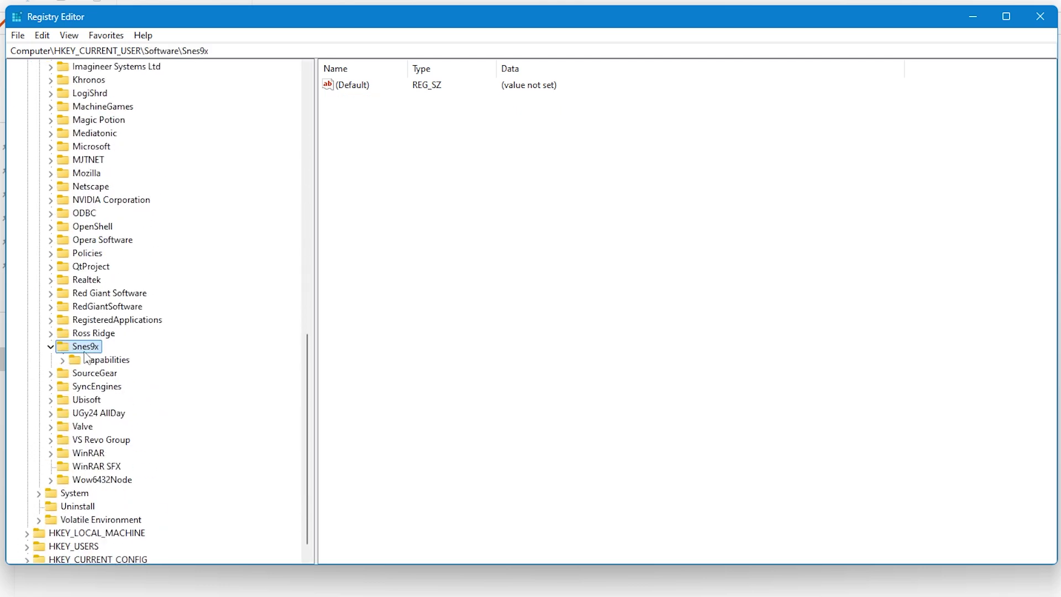
right_click(85, 355)
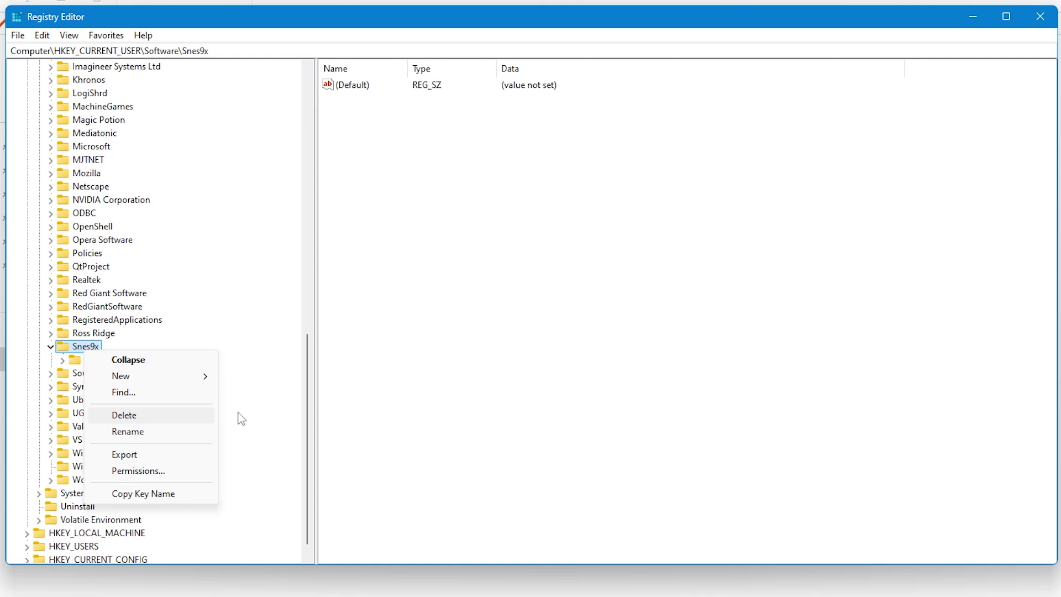
left_click(435, 406)
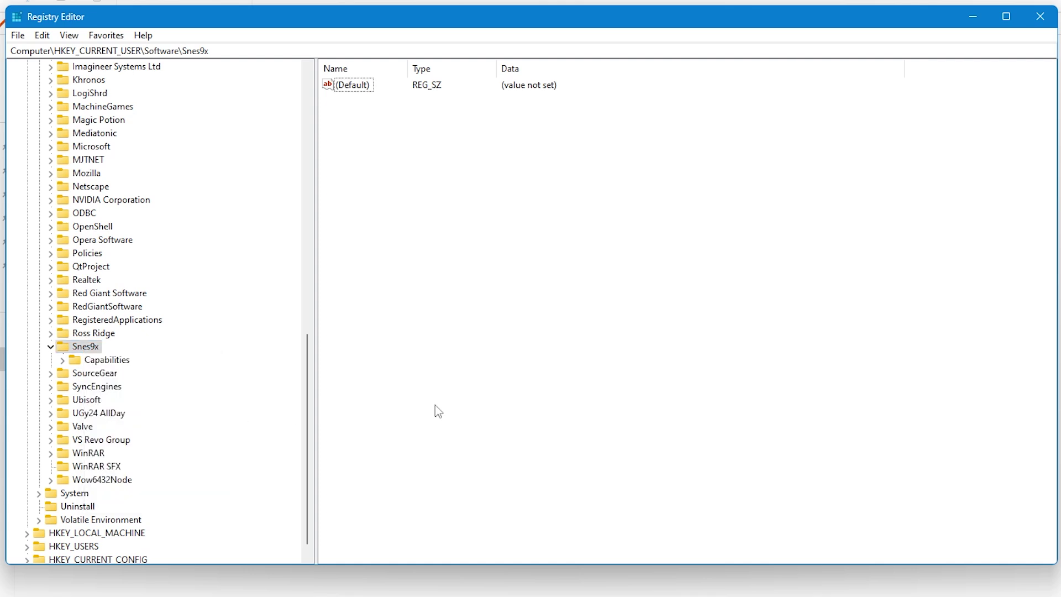
left_click(1040, 16)
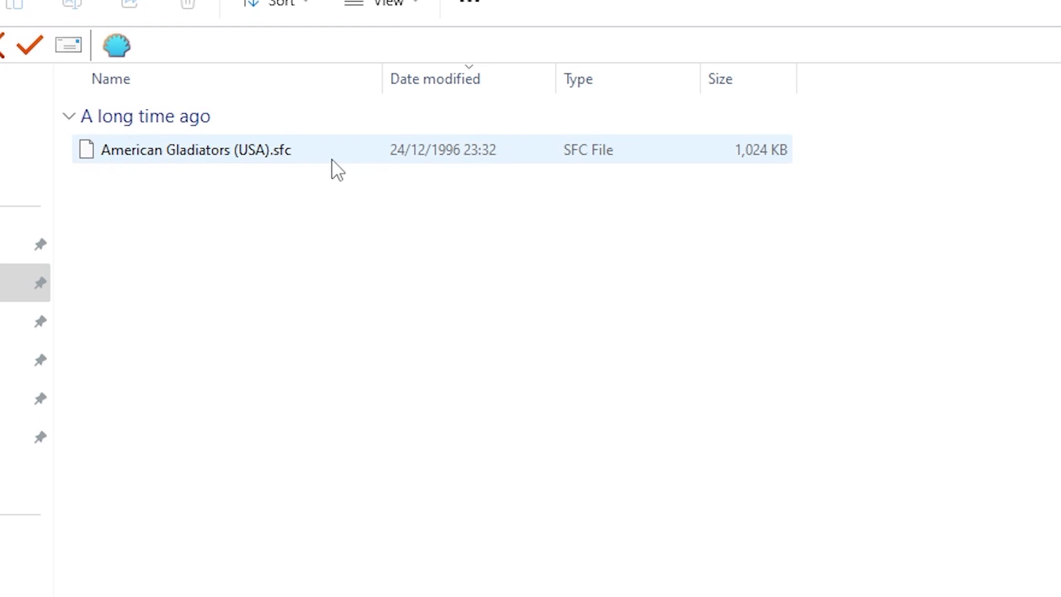
- Open American Gladiators (USA).sfc with Snes9x, and also load the file by dropping it onto the emulator window
left_click(350, 150)
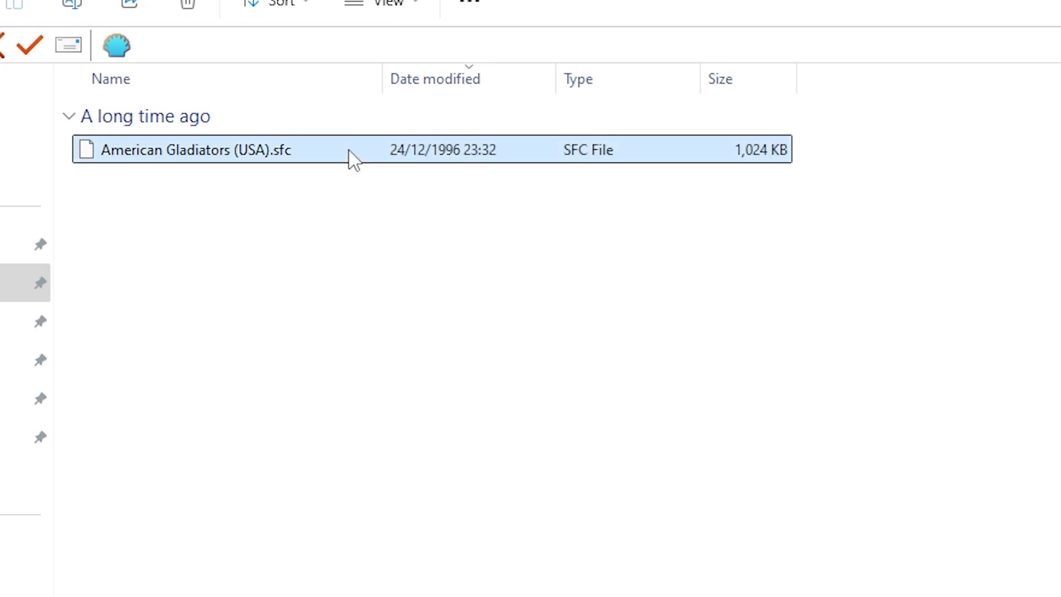
right_click(349, 150)
mouse_move(448, 233)
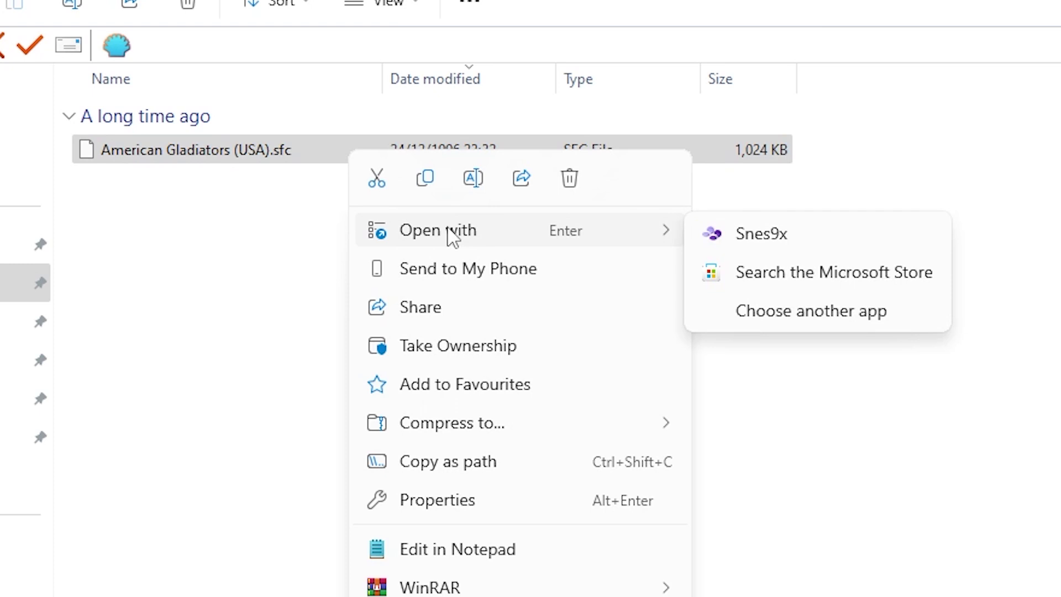
left_click(841, 236)
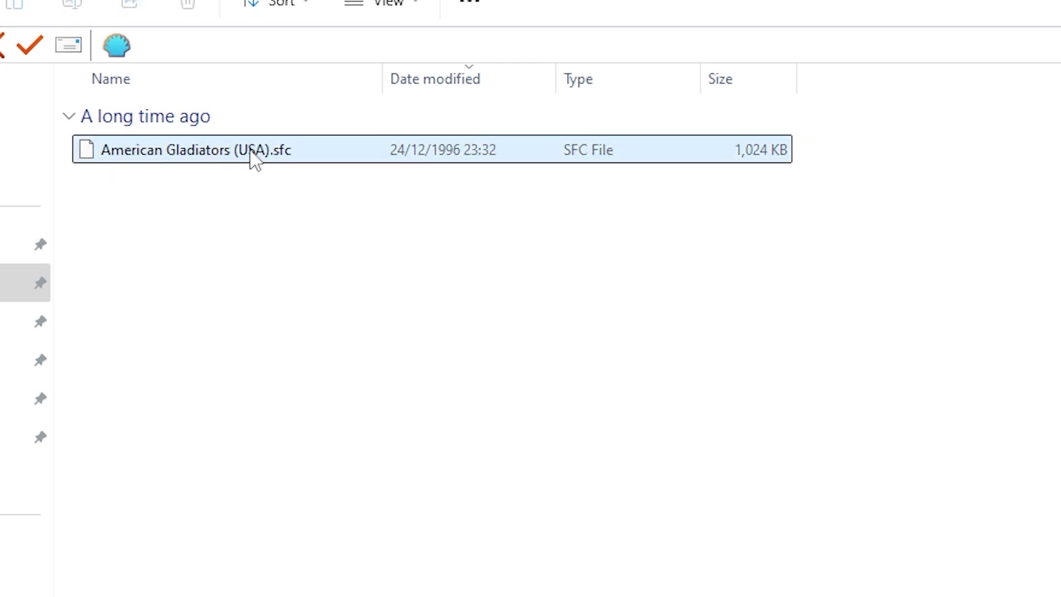
left_click_drag(254, 158, 687, 440)
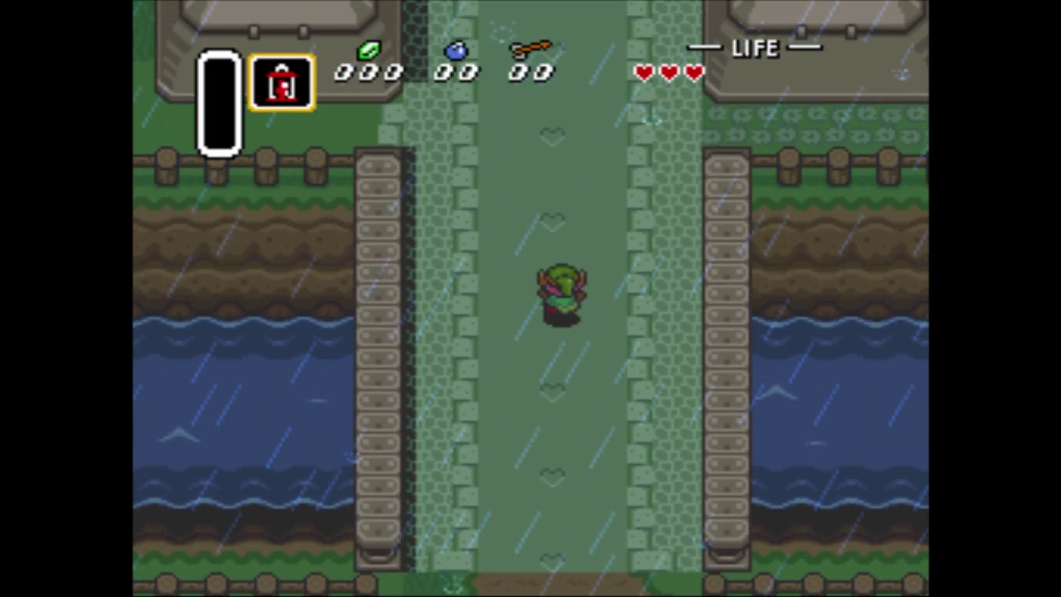
key("Up")
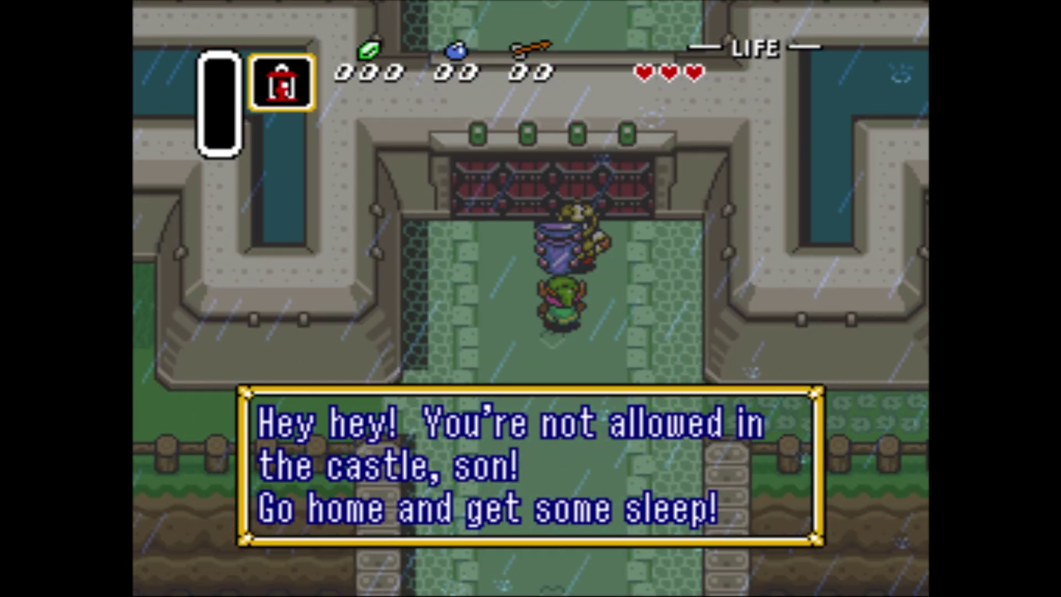
key("x")
key("Down")
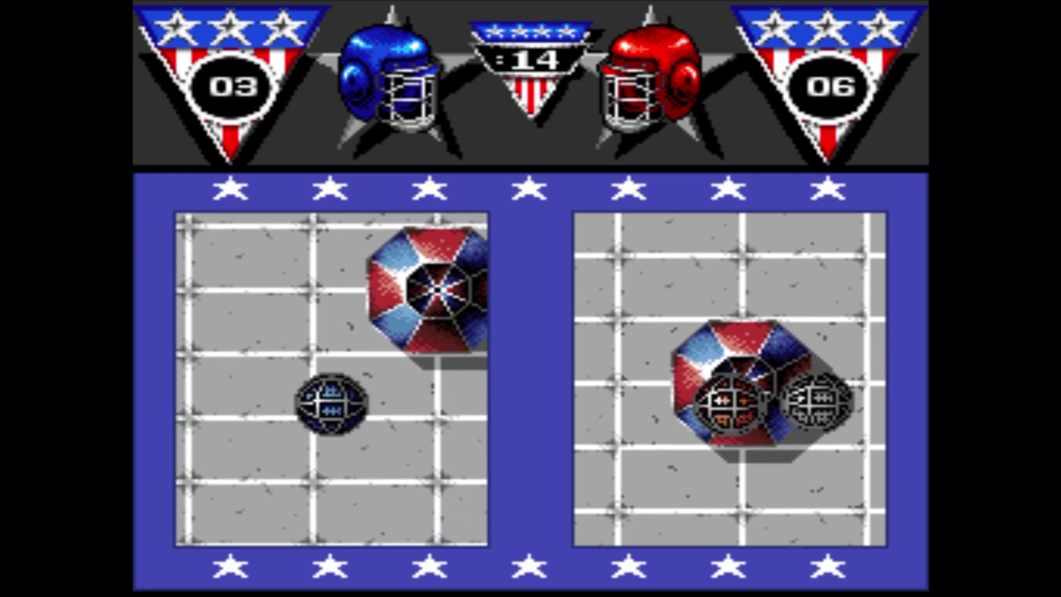
key("Up")
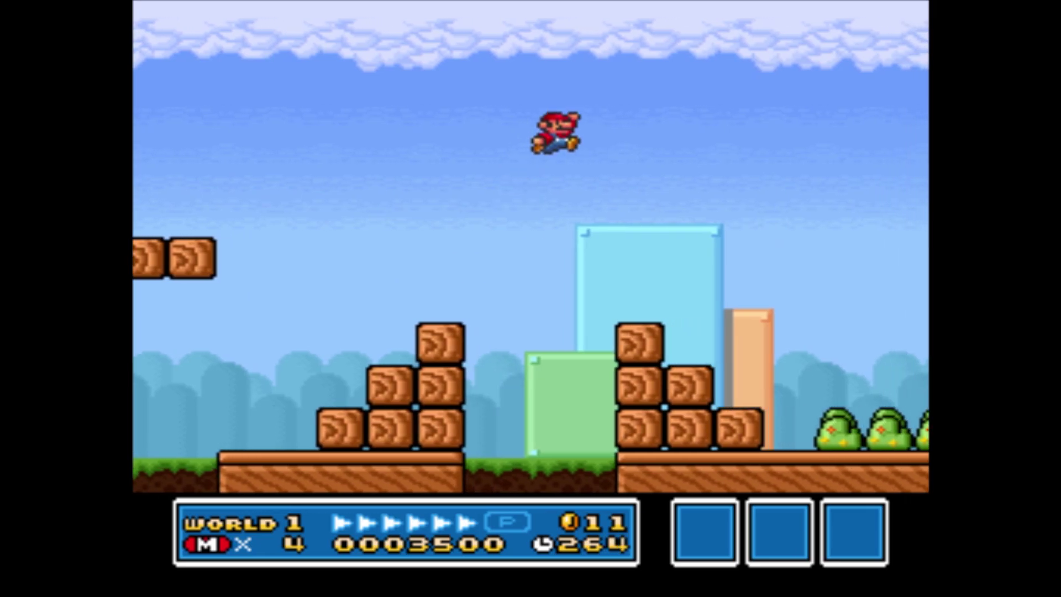
key("Right")
key("Right")
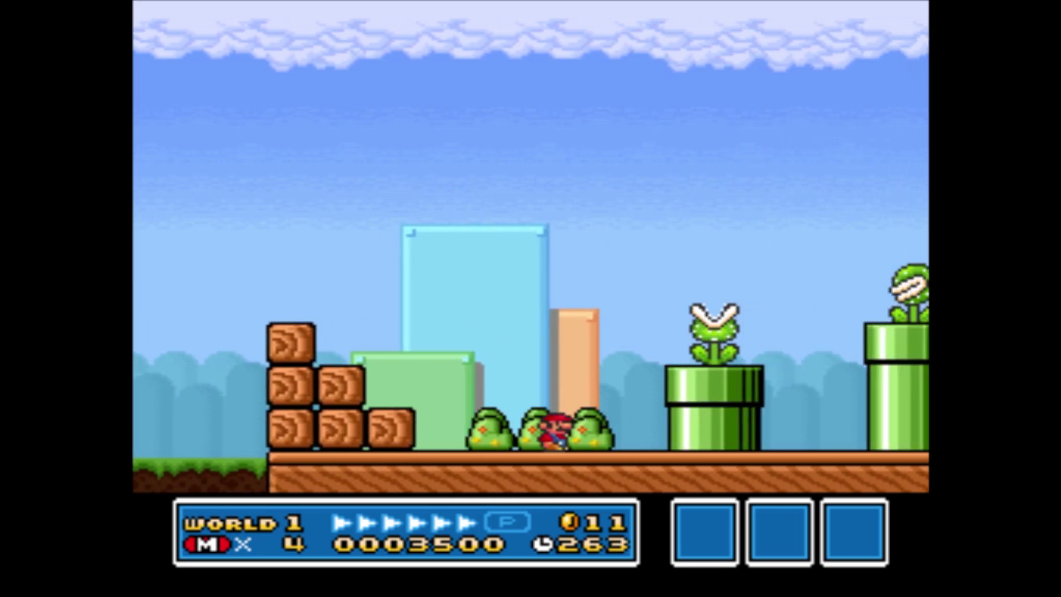
key("Right")
key("z")
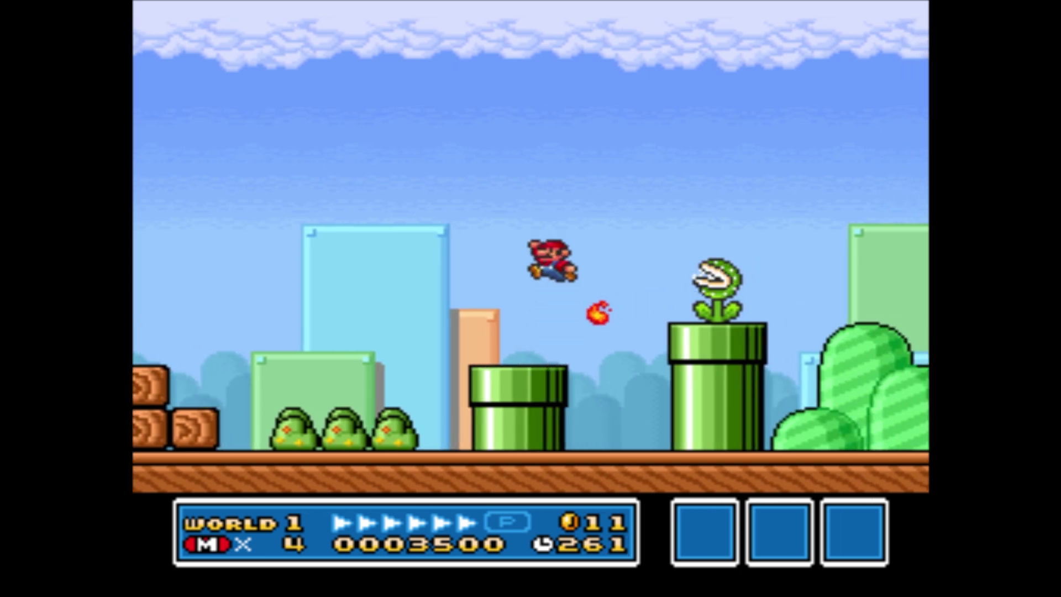